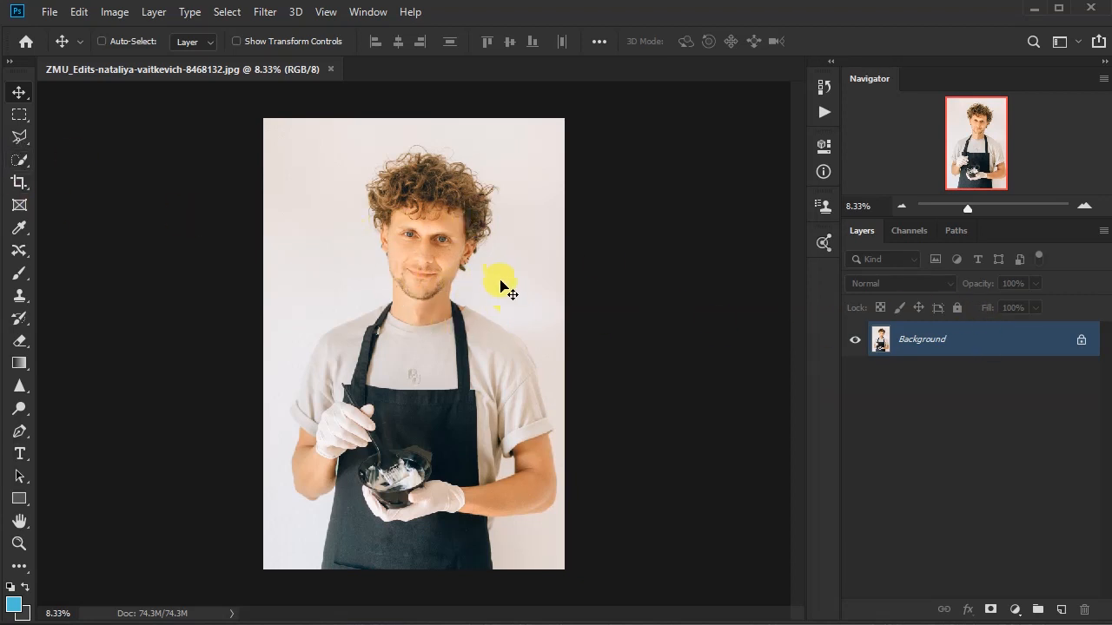
Step: Select the man in the portrait automatically with Select Subject
scroll(416, 287, up, 5)
drag(464, 153, 407, 477)
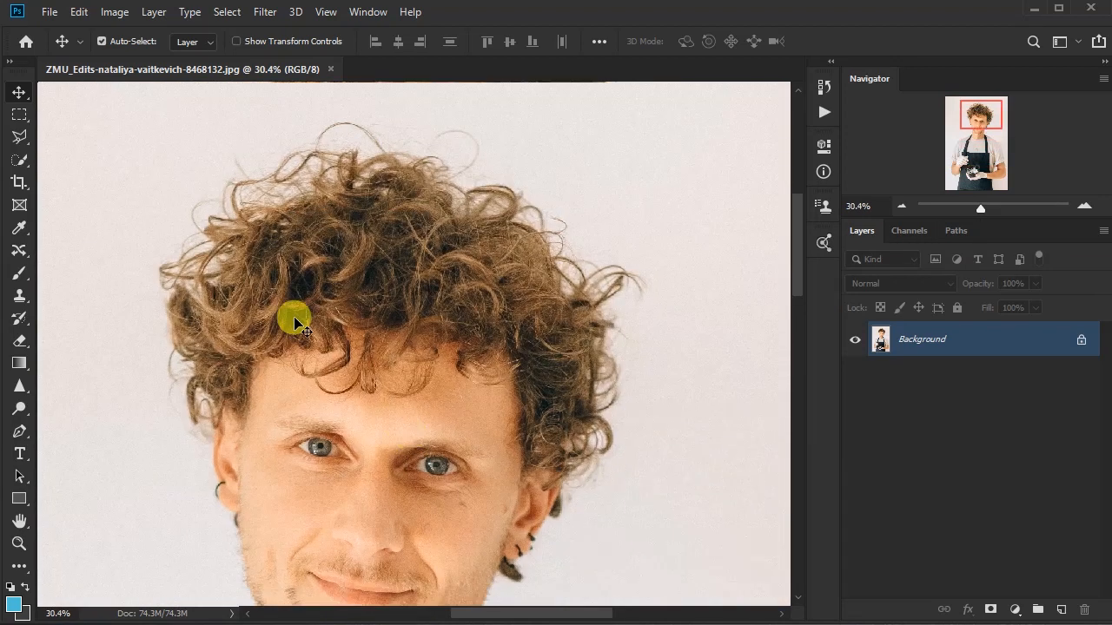
click(23, 161)
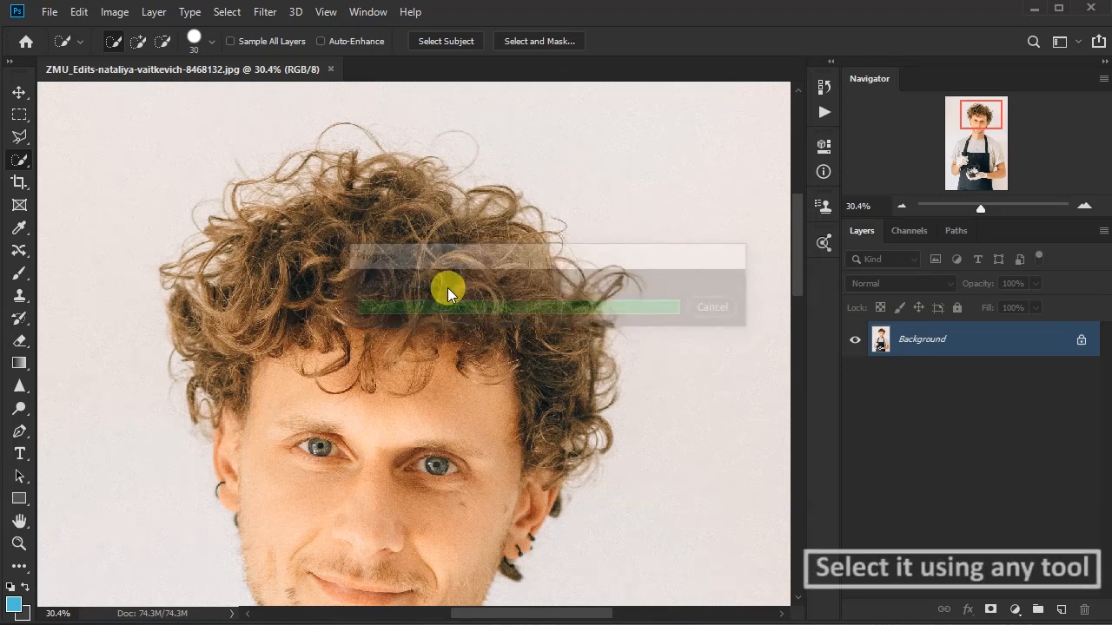
Step: Subtract the background gap between the shirt and the bent arm from the selection with the Lasso tool
scroll(530, 295, down, 5)
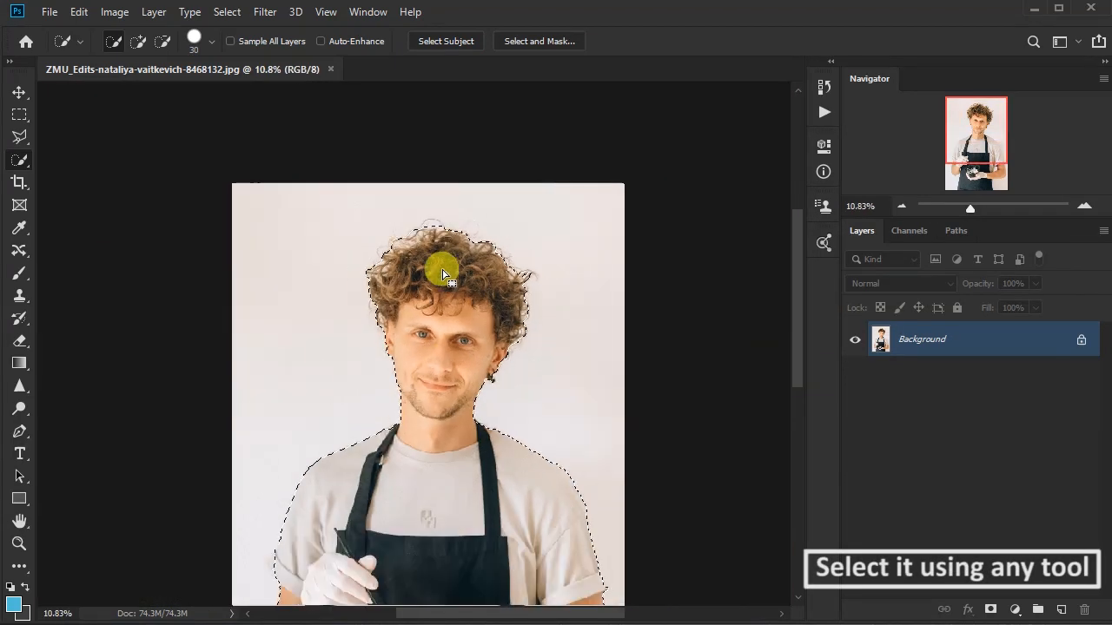
drag(436, 379, 443, 240)
scroll(546, 519, up, 2)
scroll(611, 359, up, 8)
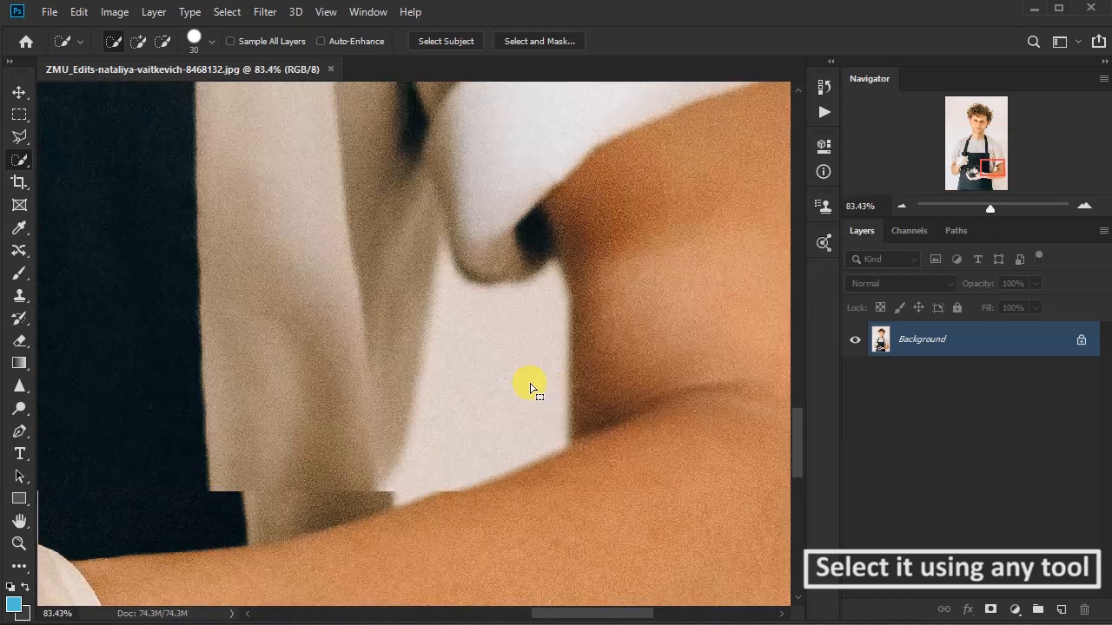
click(19, 136)
click(61, 142)
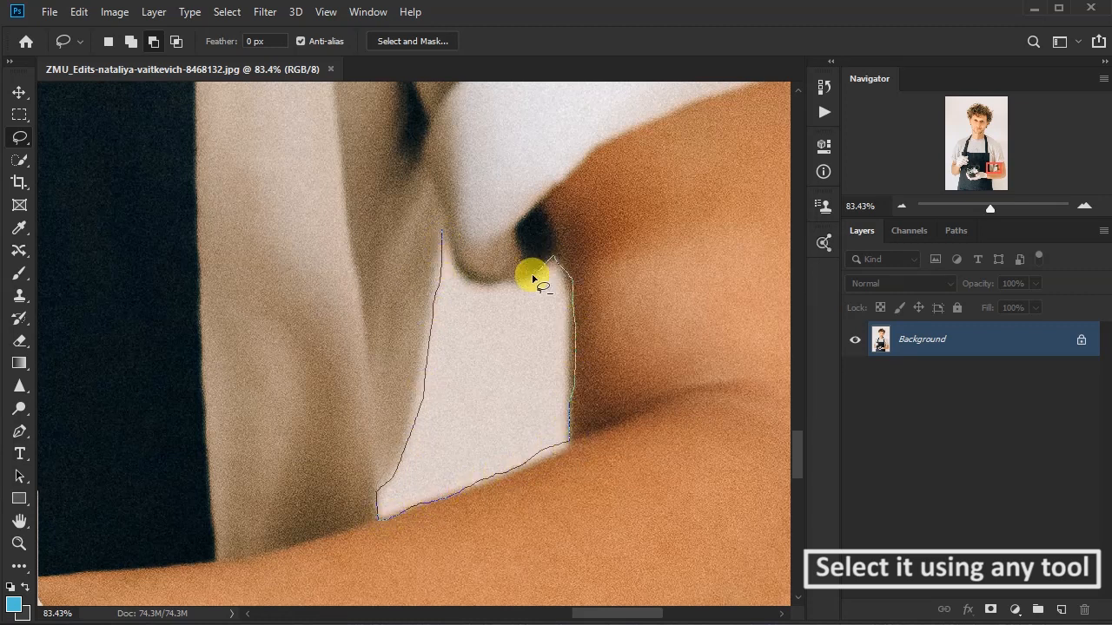
drag(453, 253, 448, 244)
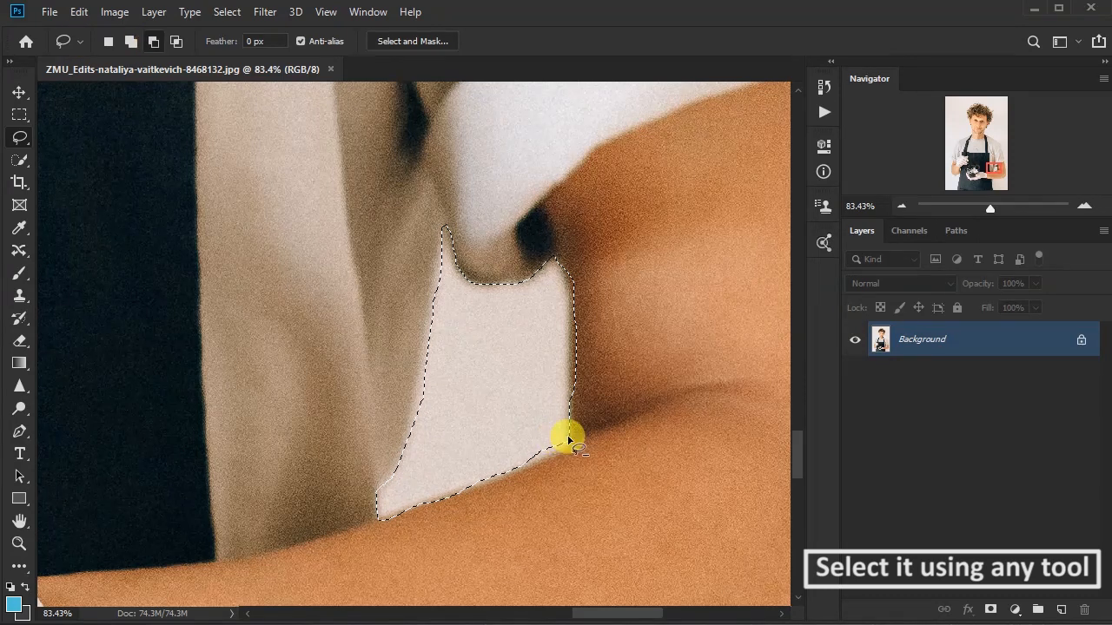
drag(519, 376, 520, 378)
drag(374, 495, 387, 503)
Step: Open the selection in Select and Mask and set the preview transparency to 99%
scroll(546, 396, down, 6)
scroll(608, 526, down, 4)
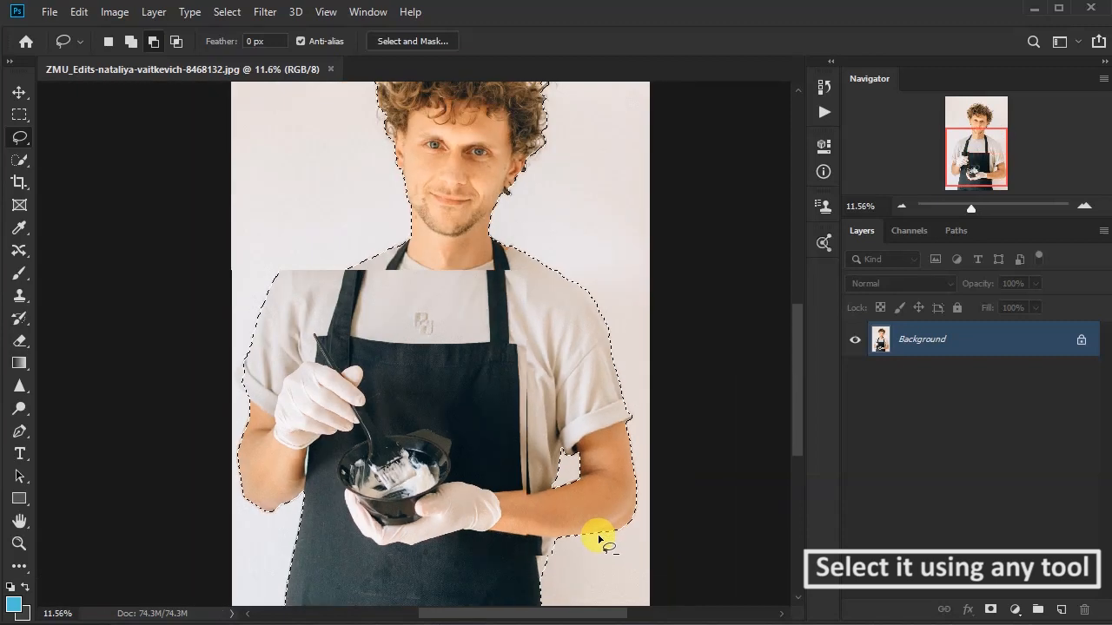
scroll(411, 271, up, 3)
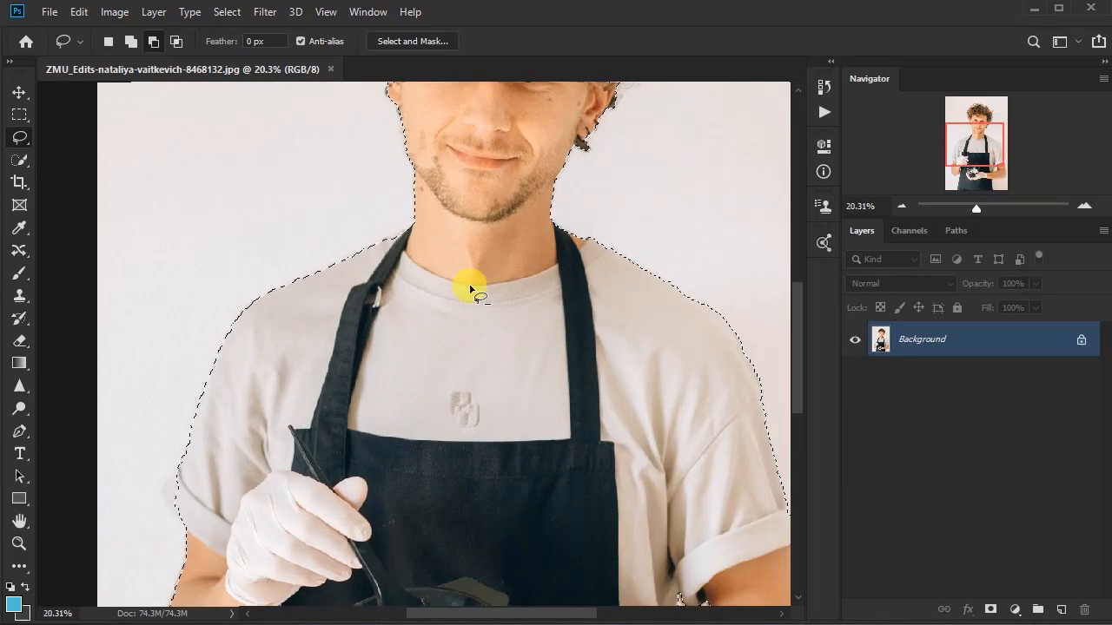
drag(496, 211, 473, 439)
scroll(536, 397, up, 2)
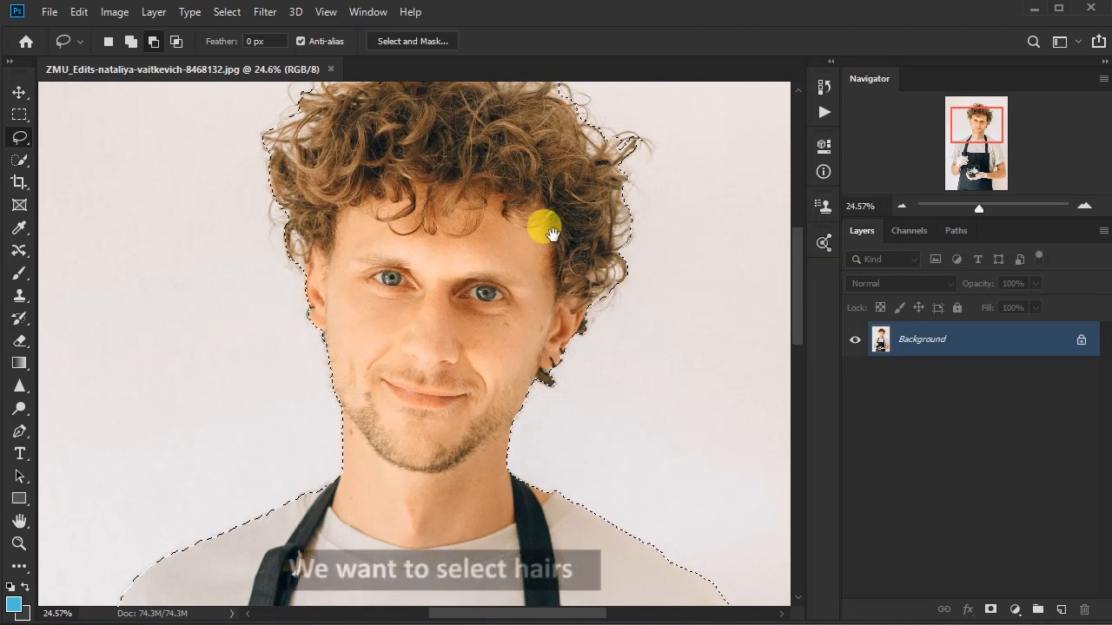
scroll(466, 316, up, 3)
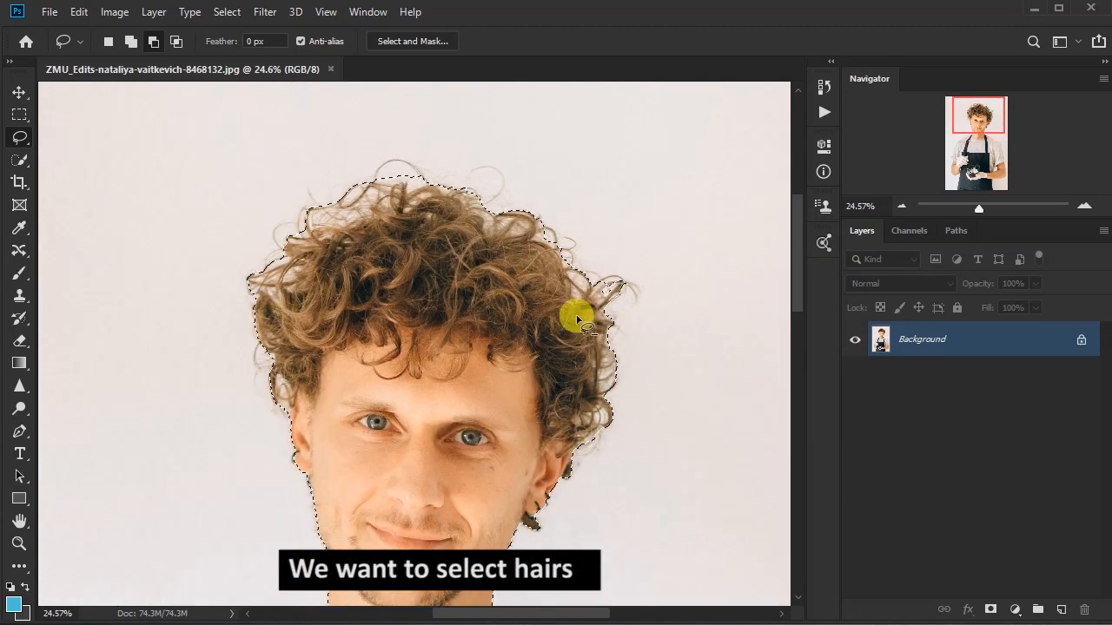
click(406, 40)
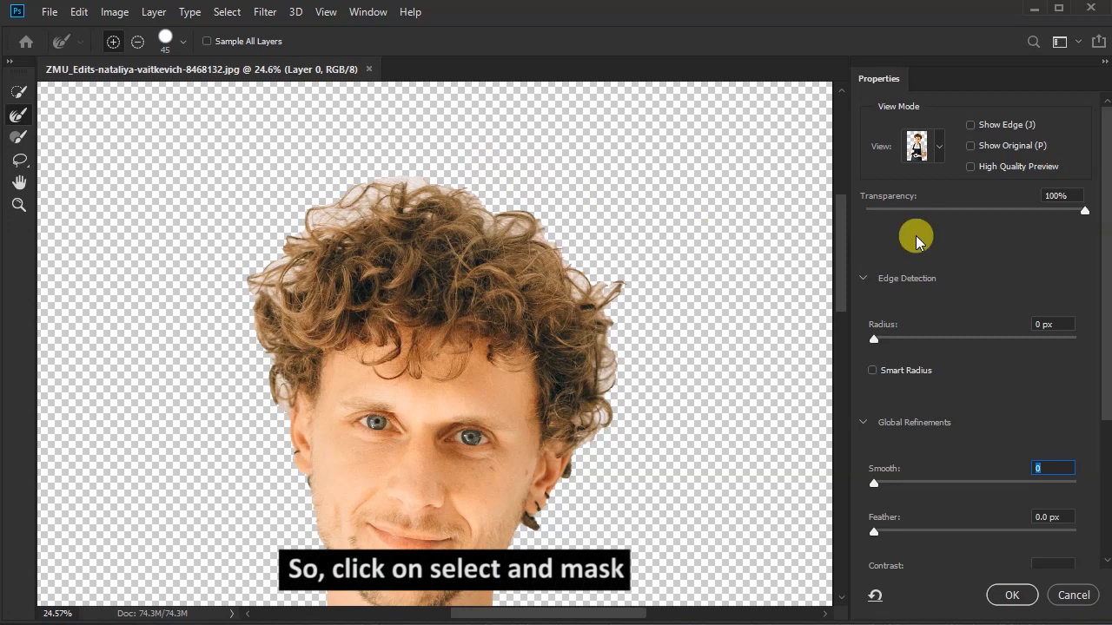
drag(1086, 213, 972, 213)
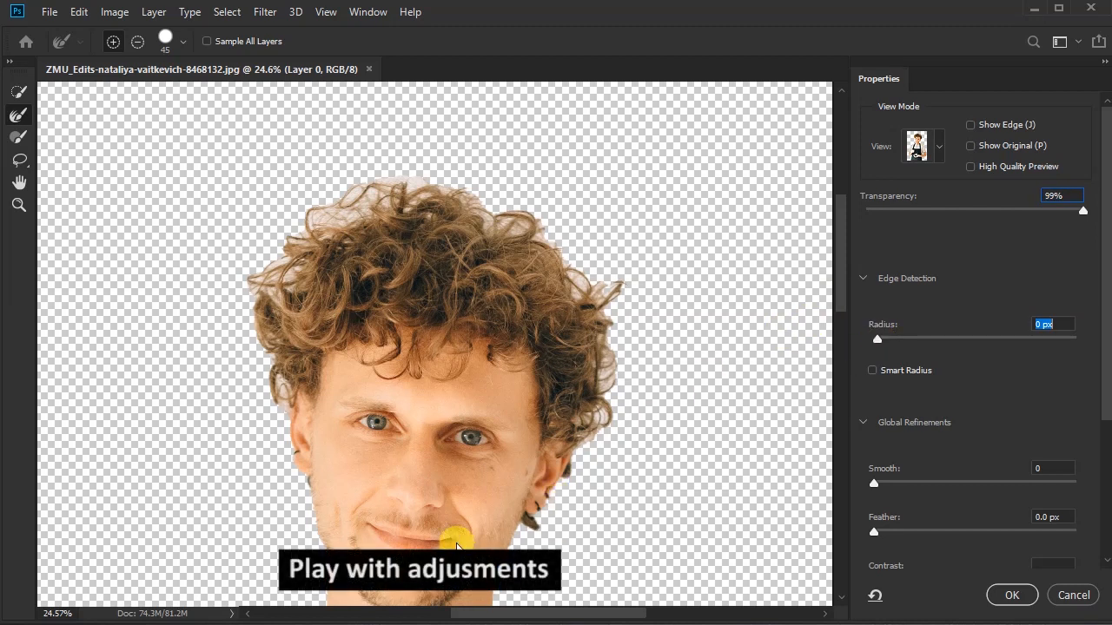
Step: Set the edge detection radius to 1 px and the Smooth refinement to 6
key(ctrl+plus)
key(ctrl+plus)
key(ctrl+plus)
drag(279, 481, 472, 274)
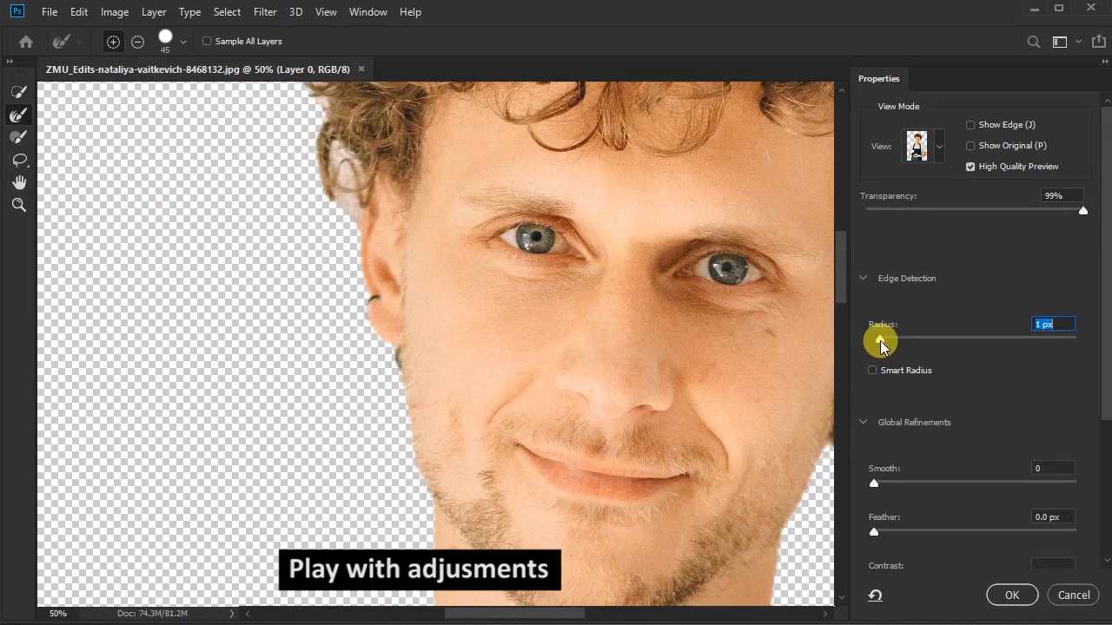
drag(878, 489, 887, 486)
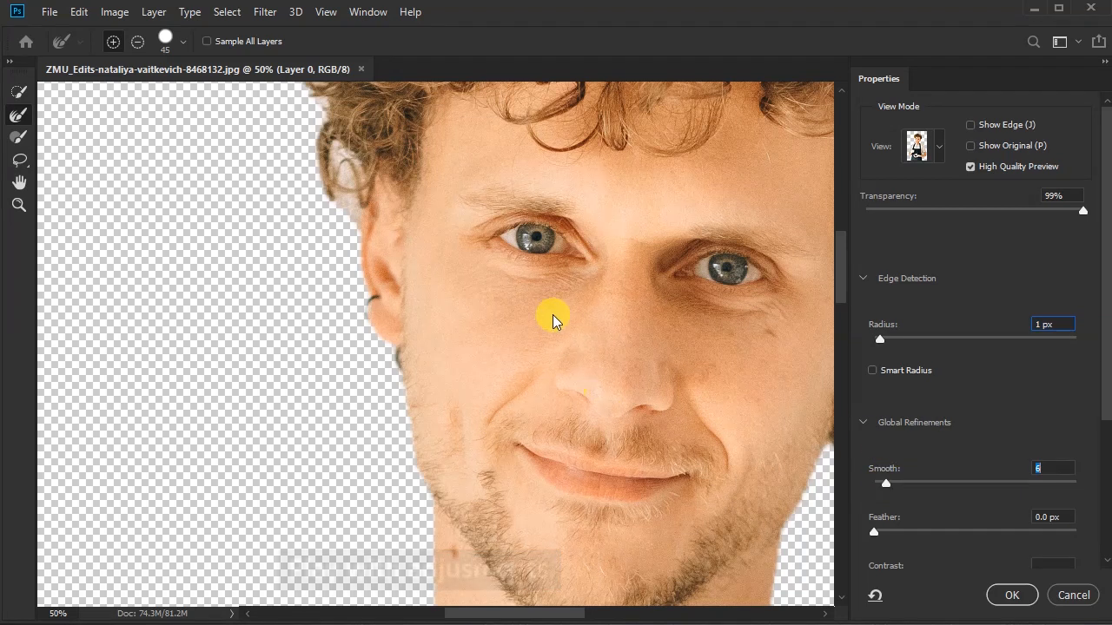
Step: Enlarge the Refine Edge Brush to 90 and paint over the curls along the left side of the man's head
drag(470, 219, 418, 344)
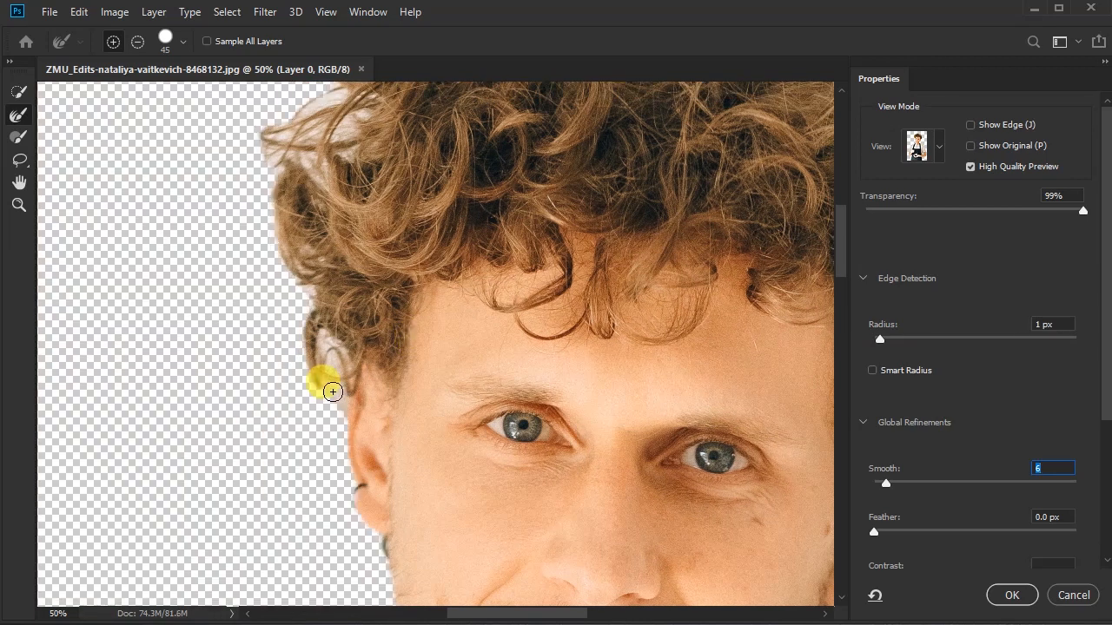
mouse_move(336, 392)
mouse_down()
mouse_move(328, 340)
mouse_move(333, 418)
mouse_move(316, 352)
mouse_move(413, 253)
mouse_move(412, 194)
mouse_move(393, 351)
mouse_up()
key(bracketright)
key(bracketright)
key(bracketright)
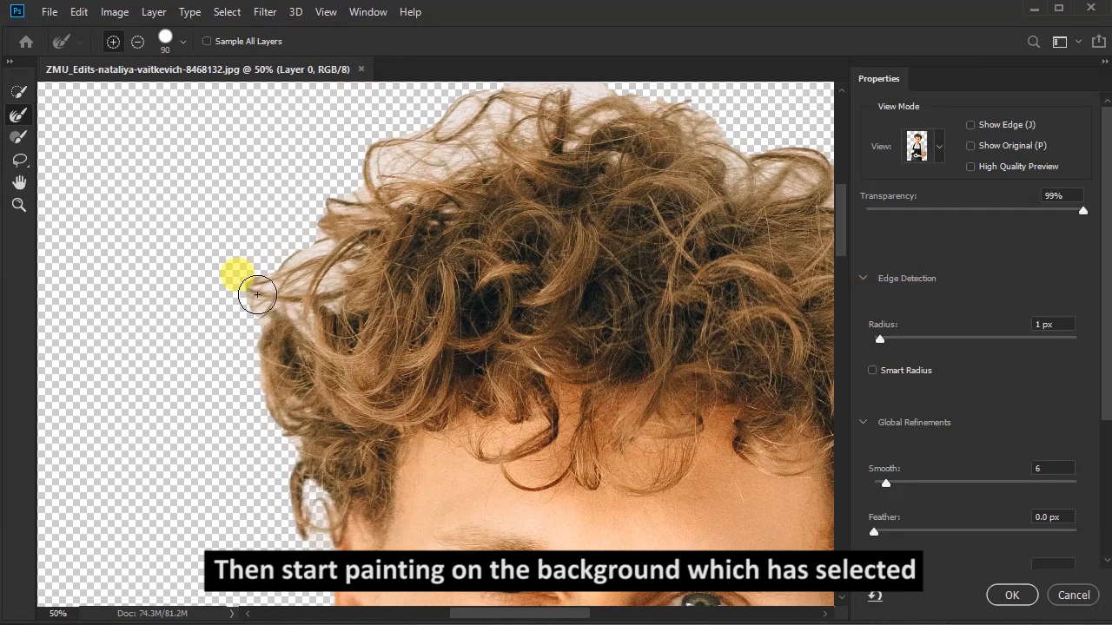
mouse_move(300, 323)
mouse_down()
mouse_move(327, 271)
mouse_move(327, 293)
mouse_move(337, 244)
mouse_move(305, 235)
mouse_move(397, 167)
mouse_move(364, 169)
mouse_up()
Step: Paint with the Refine Edge Brush along the curls at the top of the man's head
mouse_move(493, 91)
mouse_down()
mouse_move(598, 93)
mouse_move(540, 131)
mouse_move(495, 140)
mouse_move(575, 130)
mouse_move(616, 84)
mouse_move(456, 224)
mouse_move(492, 211)
mouse_move(615, 225)
mouse_move(622, 211)
mouse_move(562, 256)
mouse_move(380, 315)
mouse_move(501, 258)
mouse_up()
mouse_move(563, 277)
mouse_down()
mouse_move(612, 312)
mouse_move(598, 280)
mouse_move(520, 294)
mouse_move(554, 264)
mouse_move(578, 269)
mouse_move(554, 264)
mouse_move(499, 298)
mouse_move(480, 256)
mouse_up()
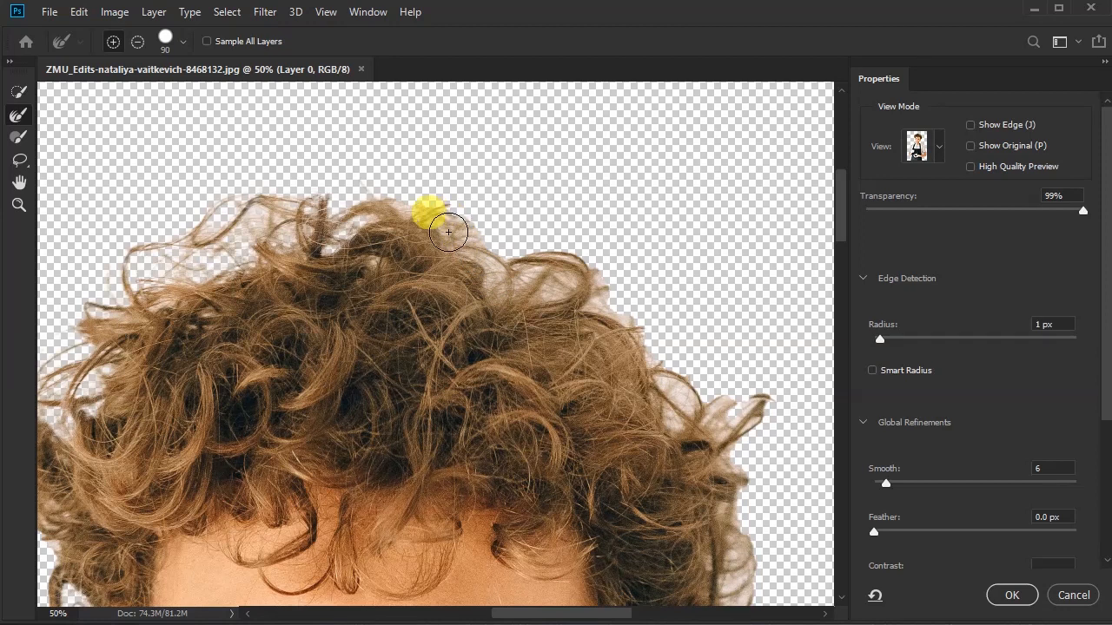
drag(375, 253, 318, 235)
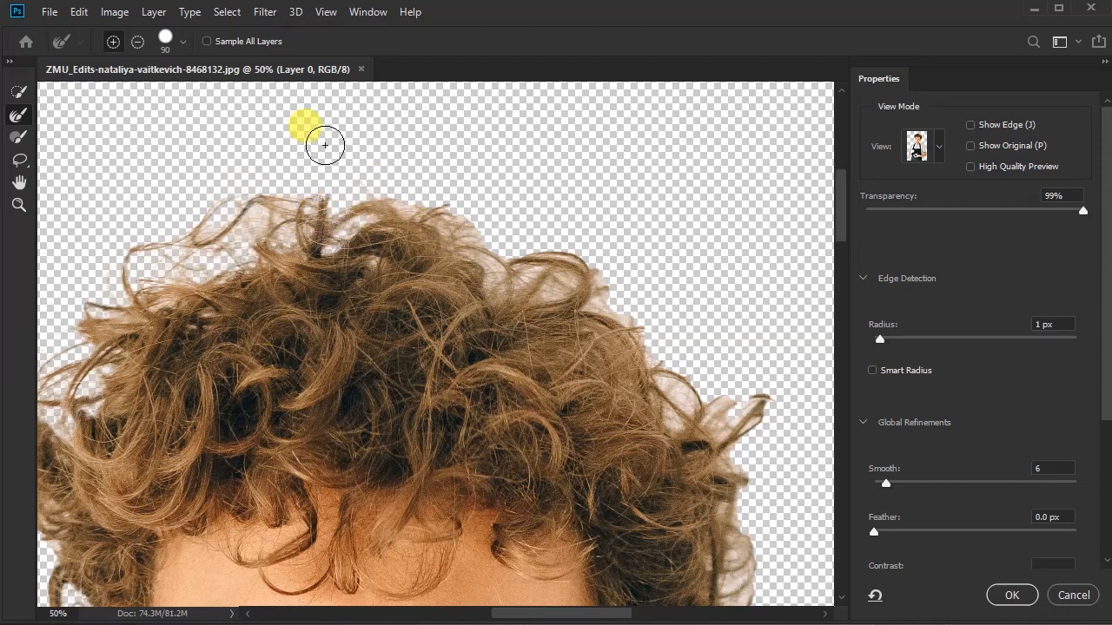
drag(361, 135, 365, 133)
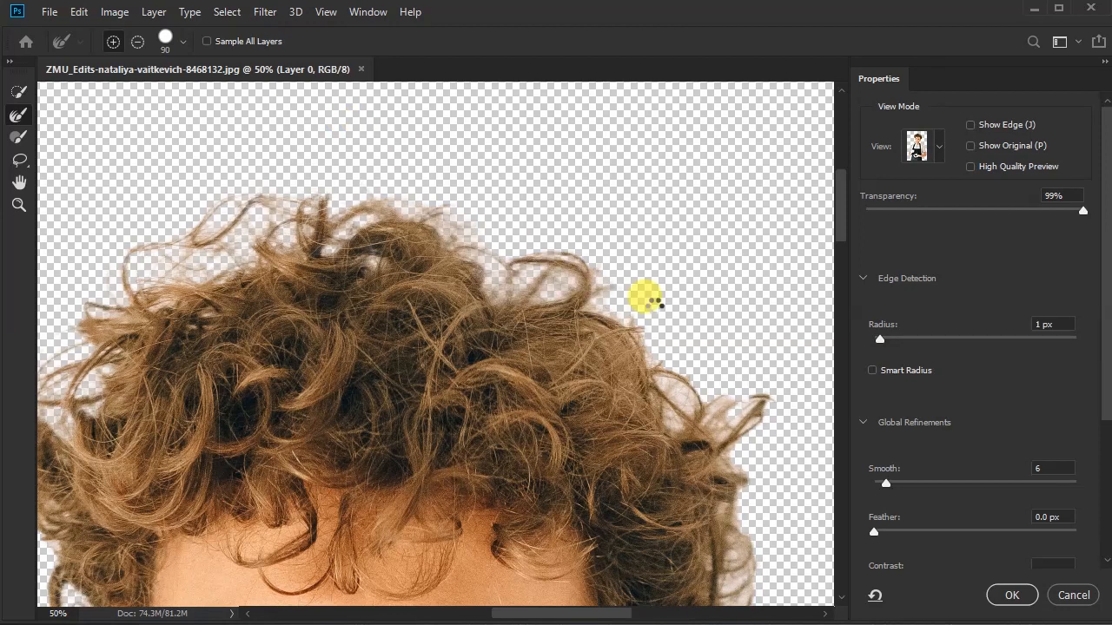
Step: Refine the hair edge down the right side of the man's head with the Refine Edge Brush
mouse_move(684, 341)
mouse_down()
mouse_move(583, 143)
mouse_move(620, 181)
mouse_move(634, 247)
mouse_move(664, 225)
mouse_up()
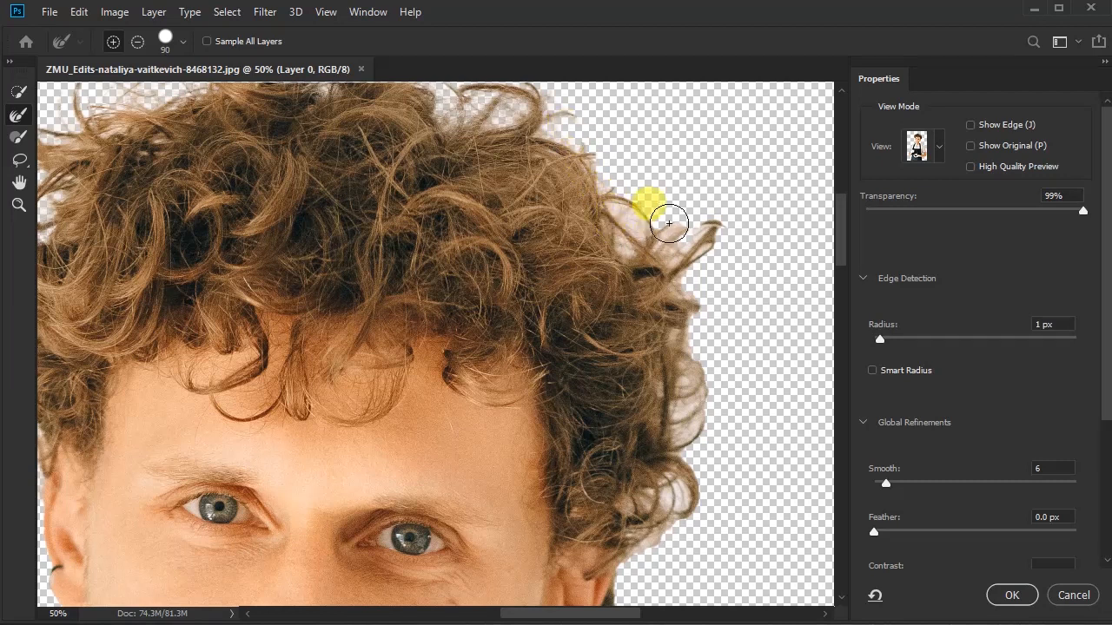
mouse_move(684, 263)
mouse_down()
mouse_move(700, 424)
mouse_move(670, 390)
mouse_move(683, 417)
mouse_move(681, 514)
mouse_move(645, 499)
mouse_move(650, 536)
mouse_move(679, 528)
mouse_move(637, 564)
mouse_move(635, 586)
mouse_move(722, 516)
mouse_move(677, 455)
mouse_move(648, 451)
mouse_move(636, 205)
mouse_up()
mouse_move(591, 415)
mouse_down()
mouse_move(635, 397)
mouse_move(565, 356)
mouse_move(608, 414)
mouse_move(612, 338)
mouse_up()
scroll(612, 338, down, 3)
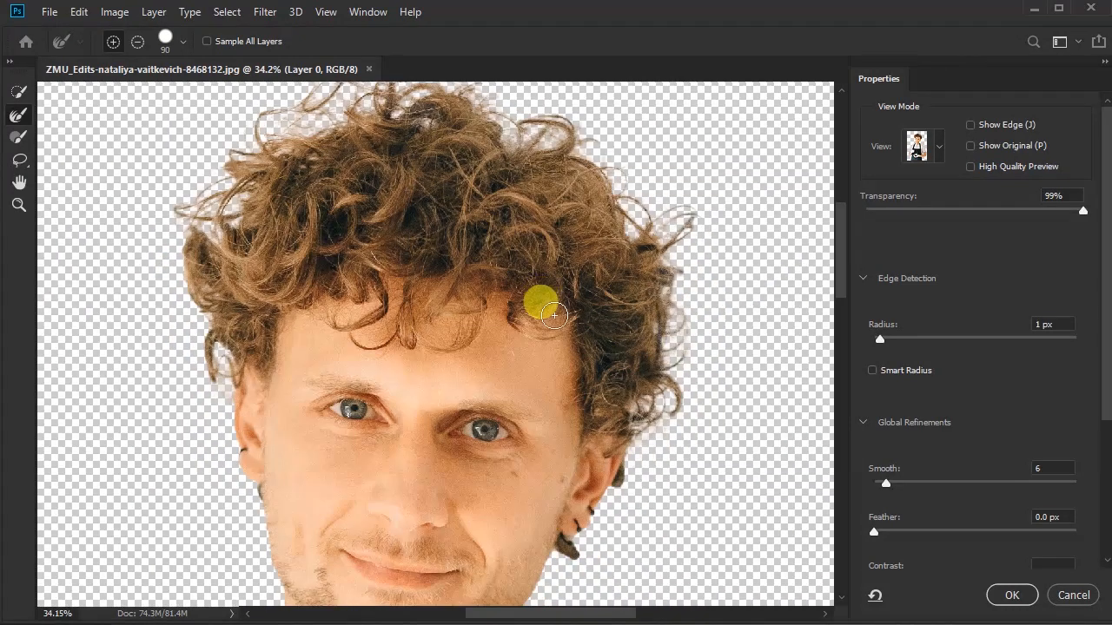
mouse_move(555, 315)
mouse_down()
mouse_move(551, 346)
mouse_move(231, 300)
mouse_up()
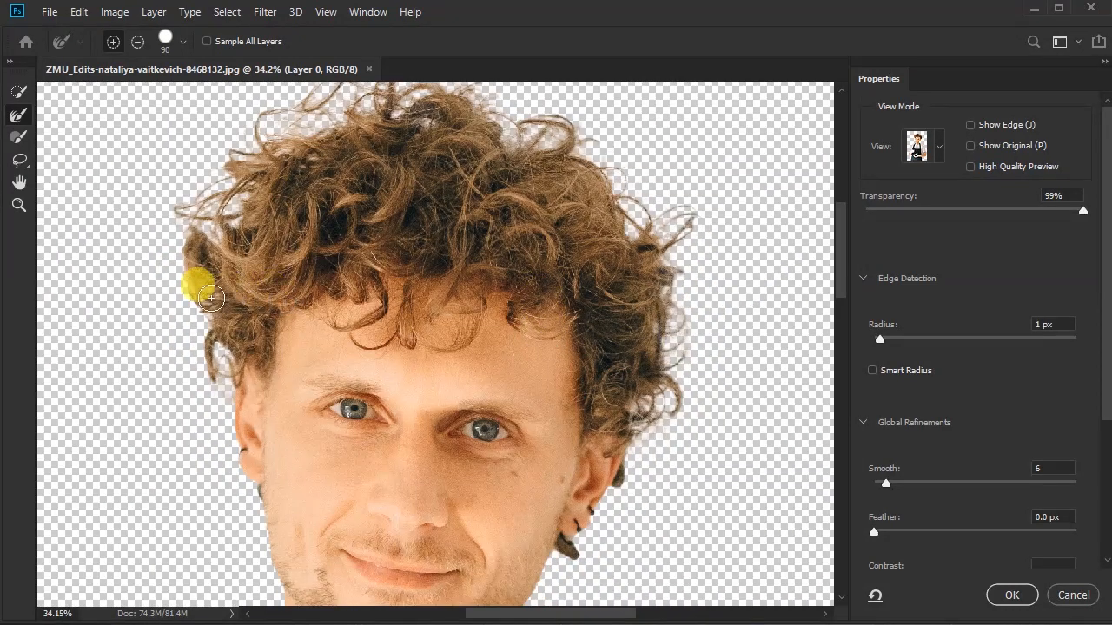
scroll(408, 356, down, 2)
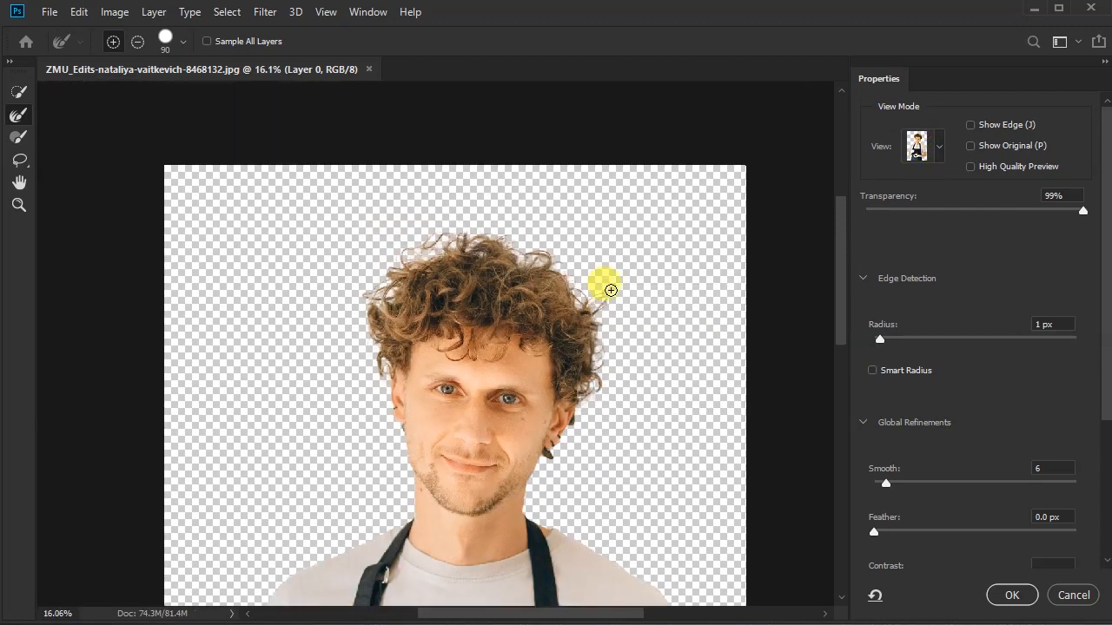
Step: Check the refined mask in Black & White view, then return the preview to Onion Skin
click(939, 147)
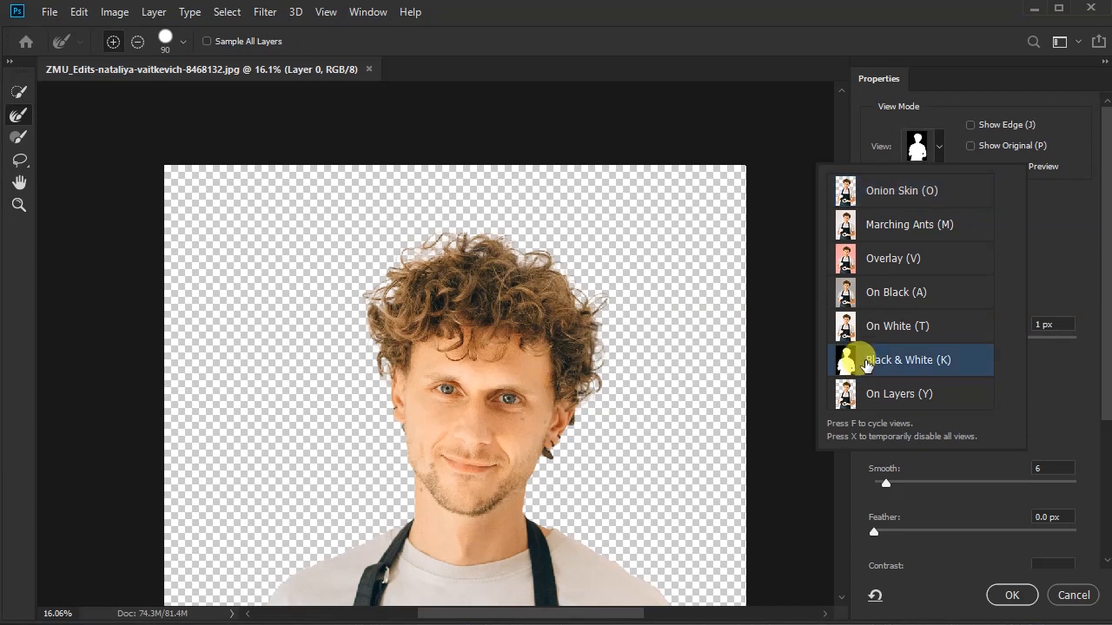
click(868, 360)
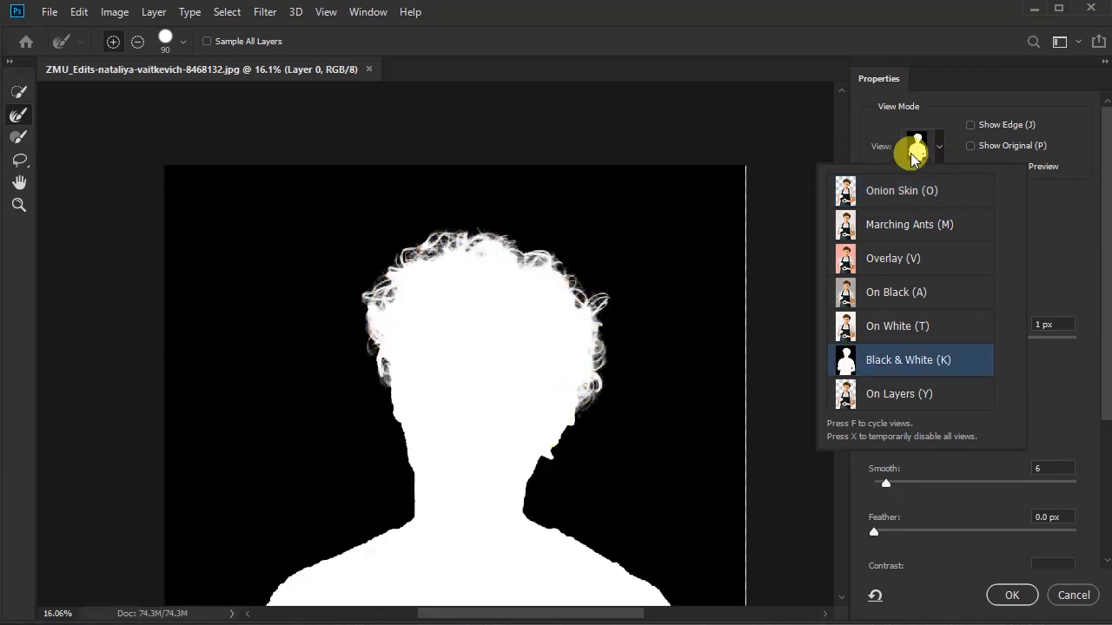
click(884, 184)
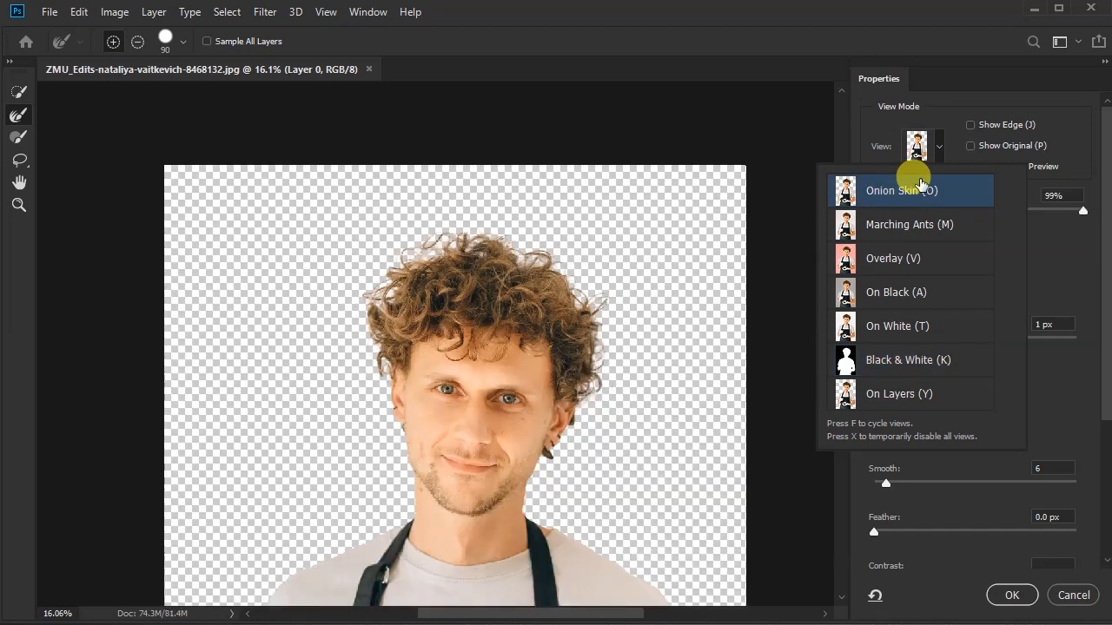
Step: Apply the refined selection and copy the selected man onto a new layer
click(1019, 596)
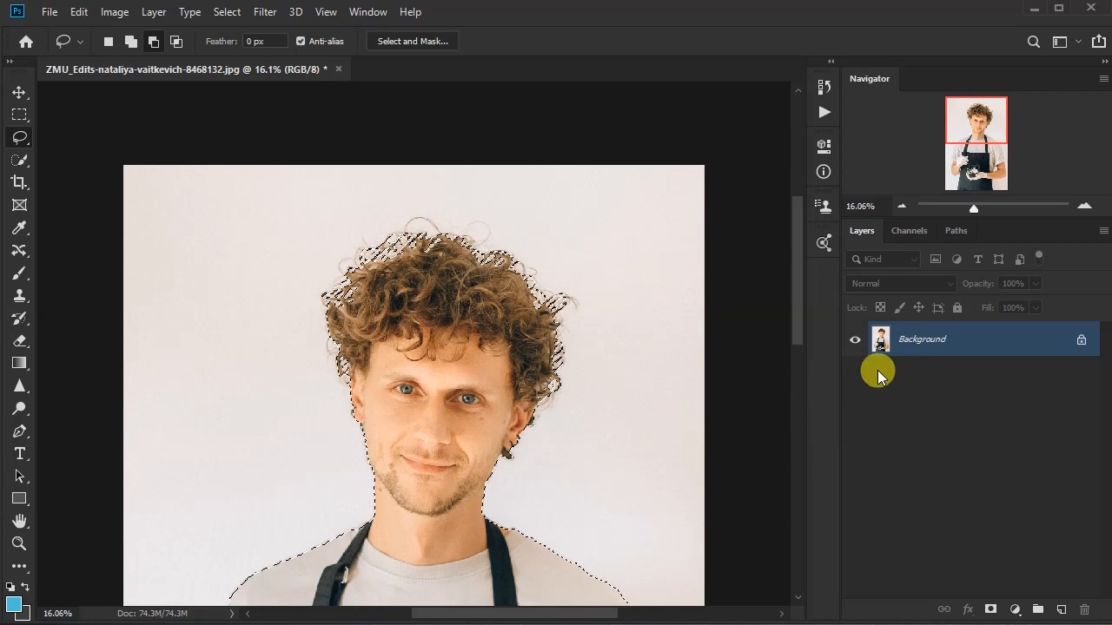
drag(971, 339, 962, 330)
key(ctrl+j)
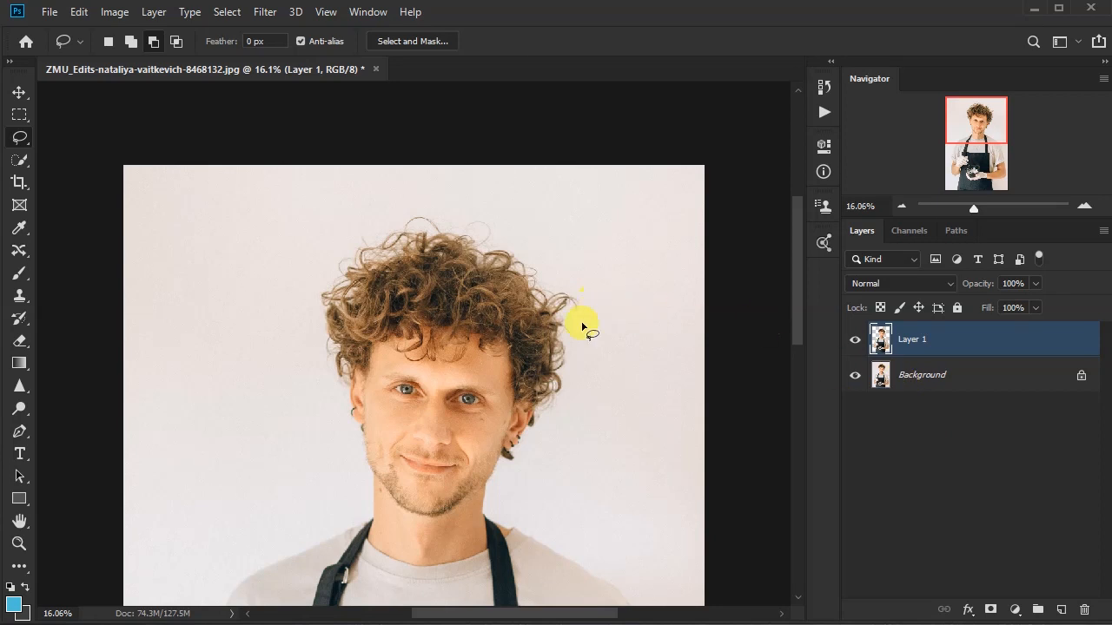
Step: Hide the Background layer so that only the man's cutout is displayed
scroll(540, 309, down, 4)
scroll(479, 209, up, 2)
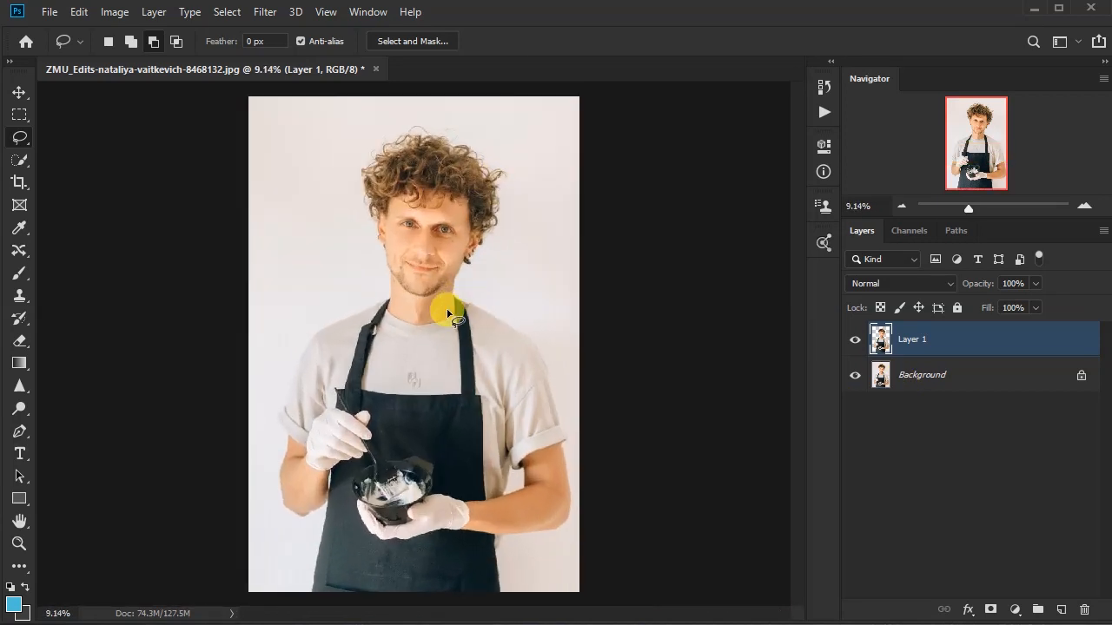
click(854, 377)
click(855, 377)
click(855, 377)
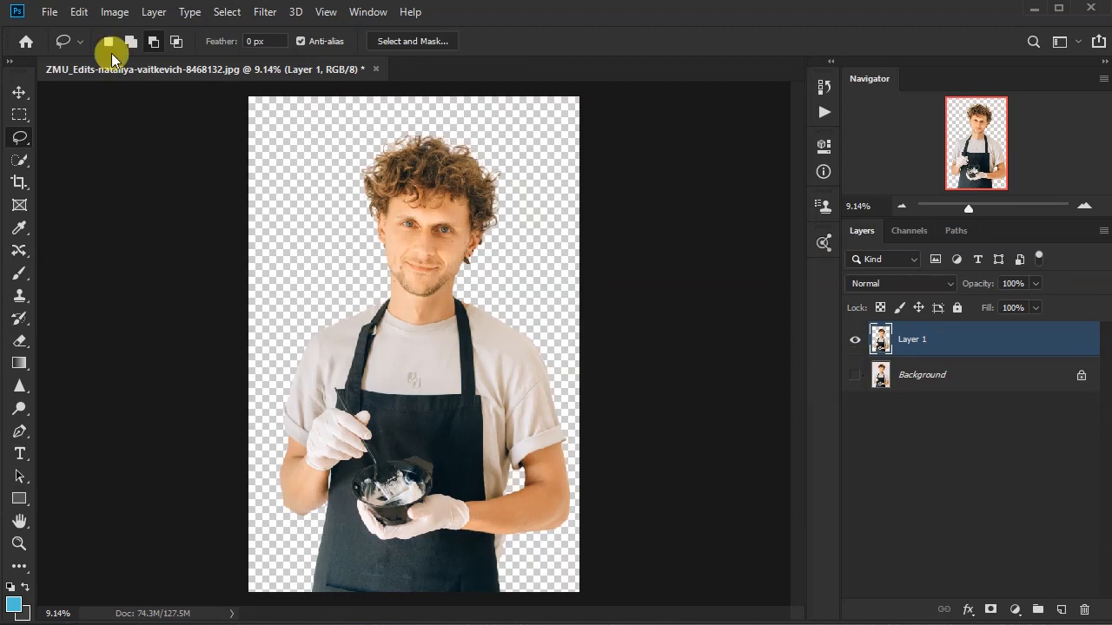
Step: Open the street photo with the old wooden house, file number 11648914, from the BACKGROUNDS folder
click(49, 12)
click(56, 44)
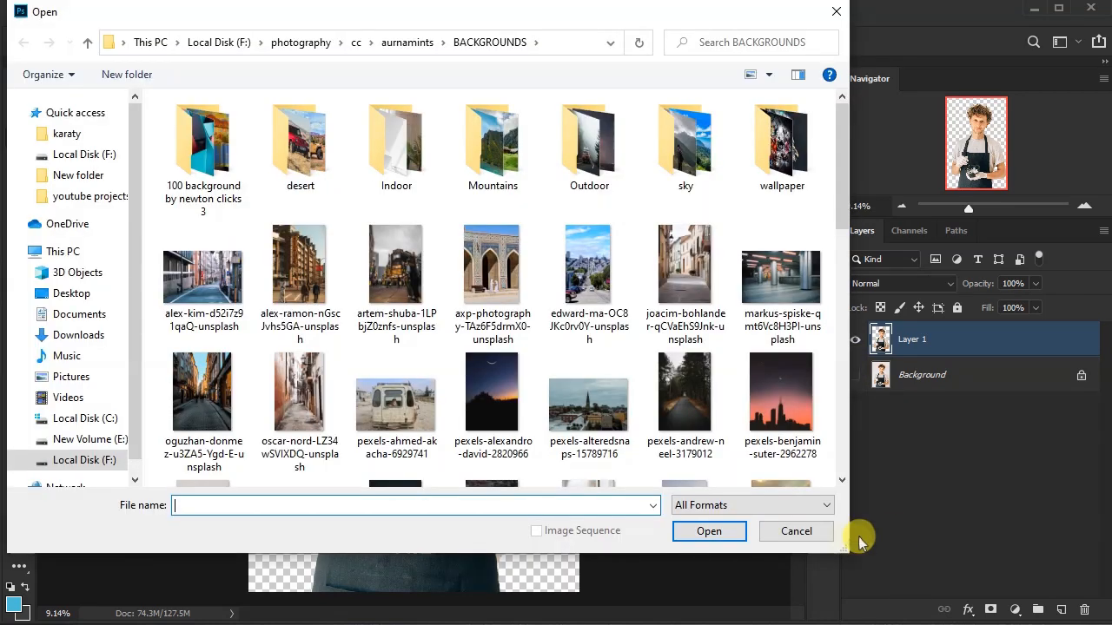
scroll(847, 330, down, 5)
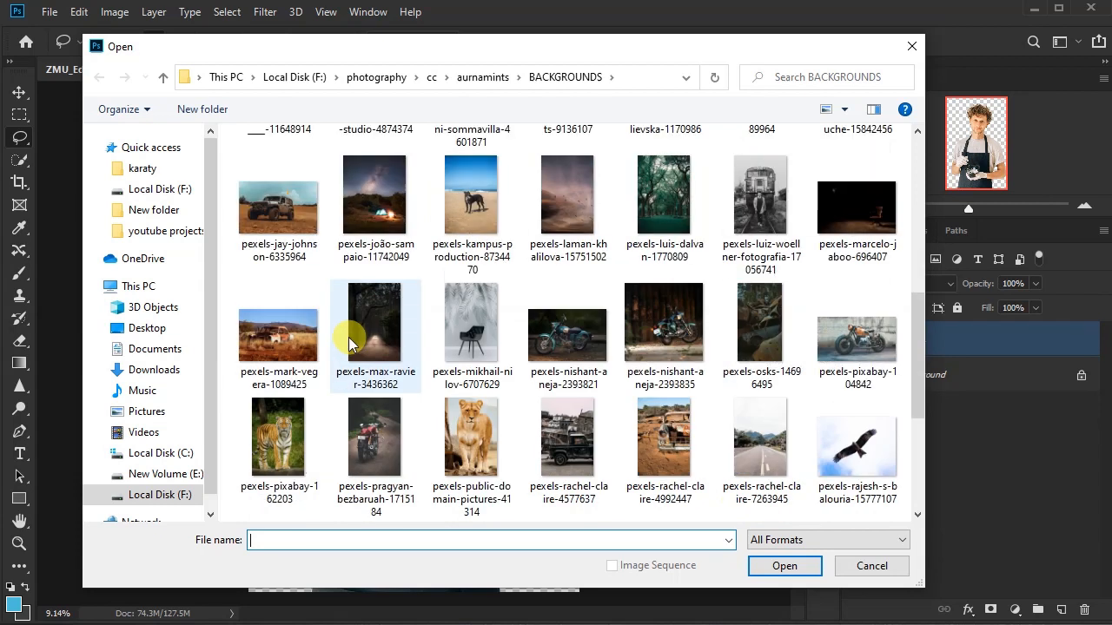
scroll(347, 365, up, 2)
click(278, 306)
click(784, 567)
Step: Bring the street photo into the portrait document beneath the man's cutout layer, scaled to cover the whole canvas
click(19, 92)
drag(408, 334, 382, 278)
key(ctrl+t)
drag(516, 495, 592, 607)
drag(492, 496, 483, 493)
key(Return)
drag(909, 375, 912, 321)
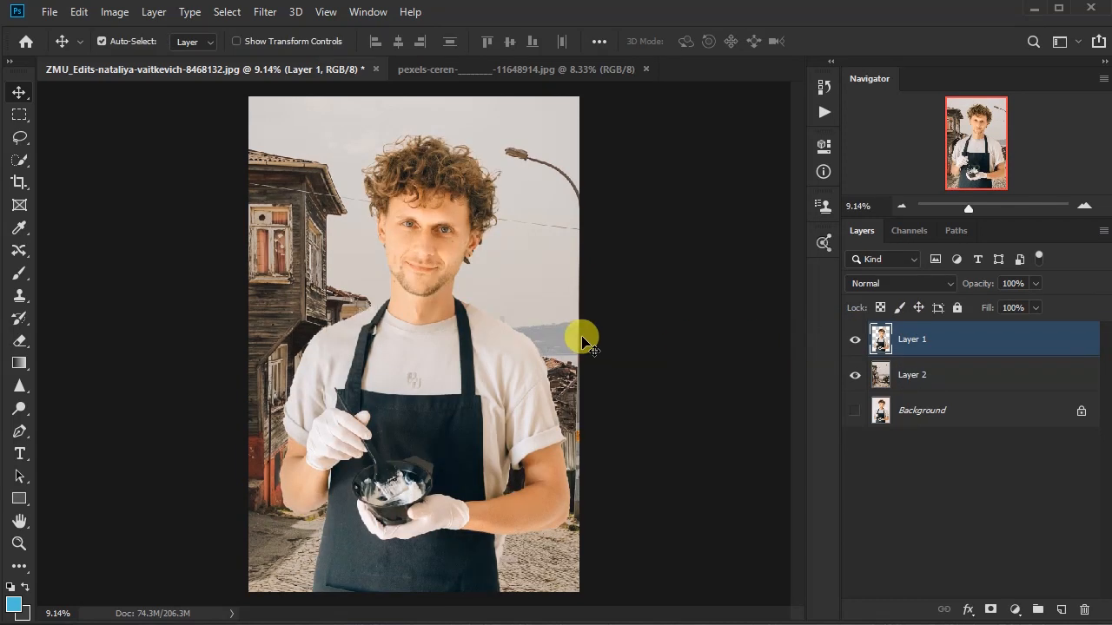
Step: Reshape and reposition the street photo on Layer 2 behind the man with Free Transform
click(500, 276)
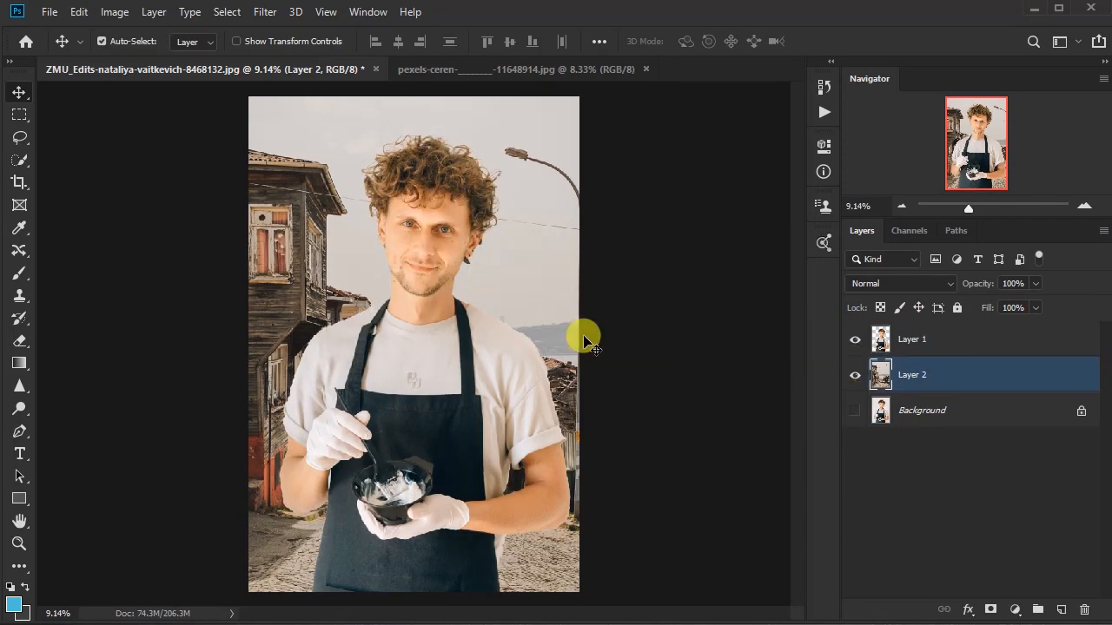
key(ctrl+t)
drag(589, 352, 639, 351)
drag(553, 306, 553, 331)
drag(637, 377, 554, 377)
key(Return)
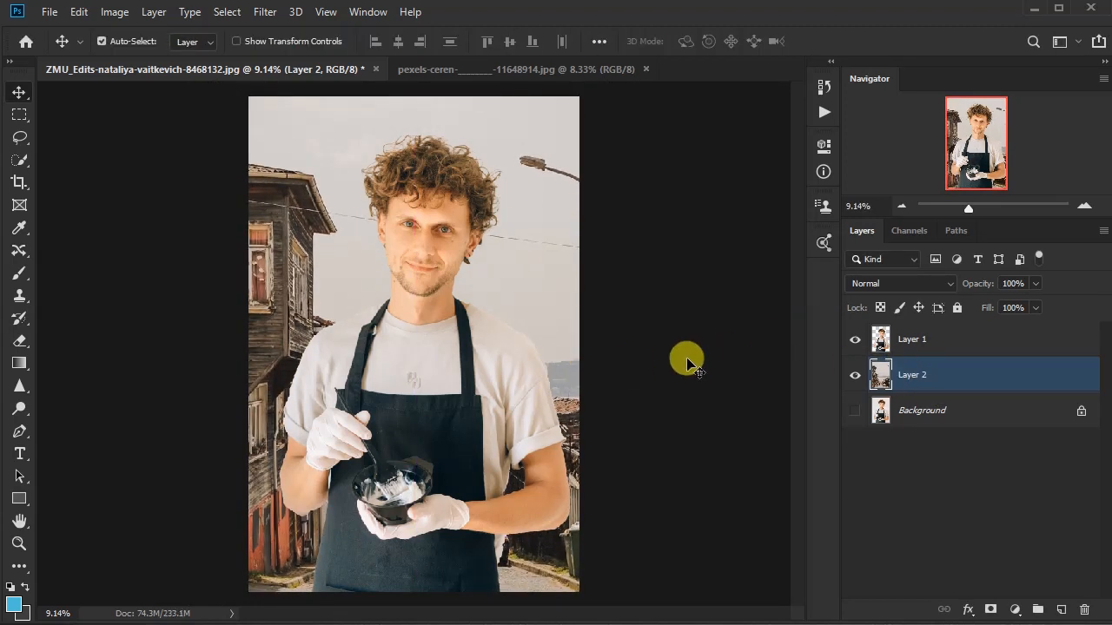
Step: Add a Curves adjustment layer above Layer 1 with auto correction, a slightly lifted black point and the white point's input at 255
click(949, 337)
click(1015, 610)
click(1006, 385)
click(761, 219)
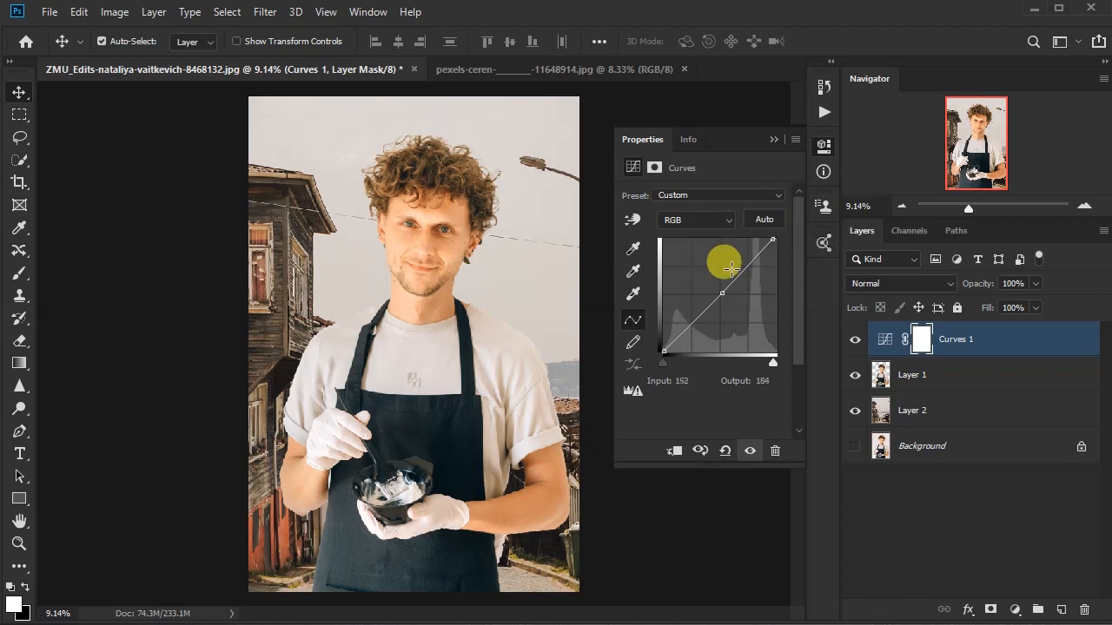
click(721, 293)
drag(665, 352, 665, 346)
drag(773, 239, 777, 237)
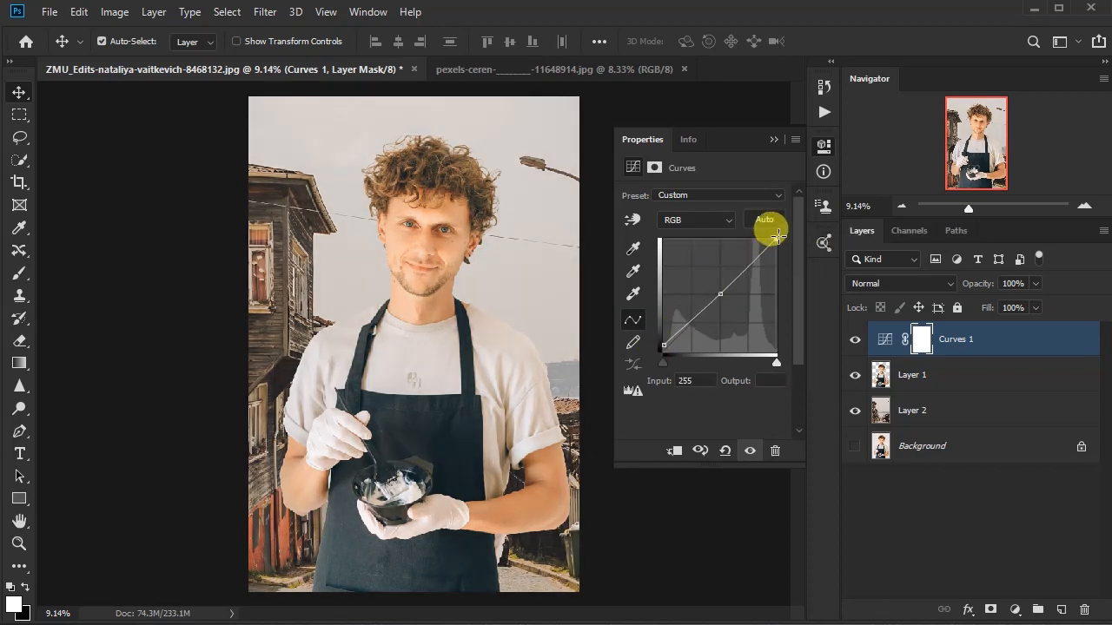
click(774, 139)
scroll(507, 269, up, 6)
drag(678, 261, 652, 513)
scroll(510, 333, down, 5)
drag(628, 436, 554, 304)
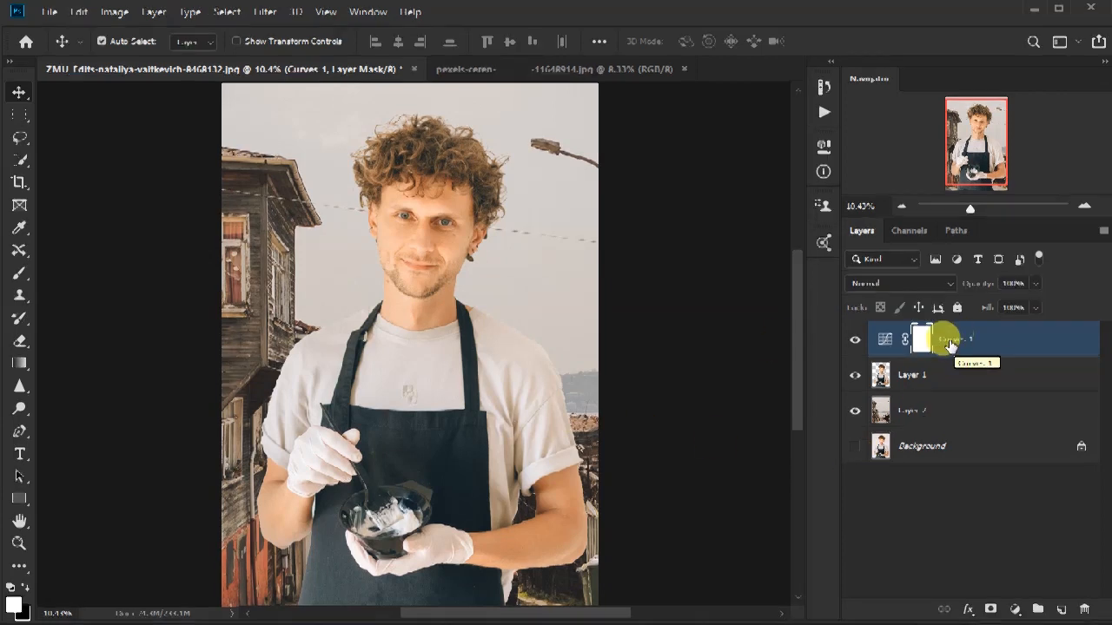
Step: Save the composite as a JPEG copy with "a" appended to the file name and quality 2
click(49, 12)
click(109, 205)
click(390, 527)
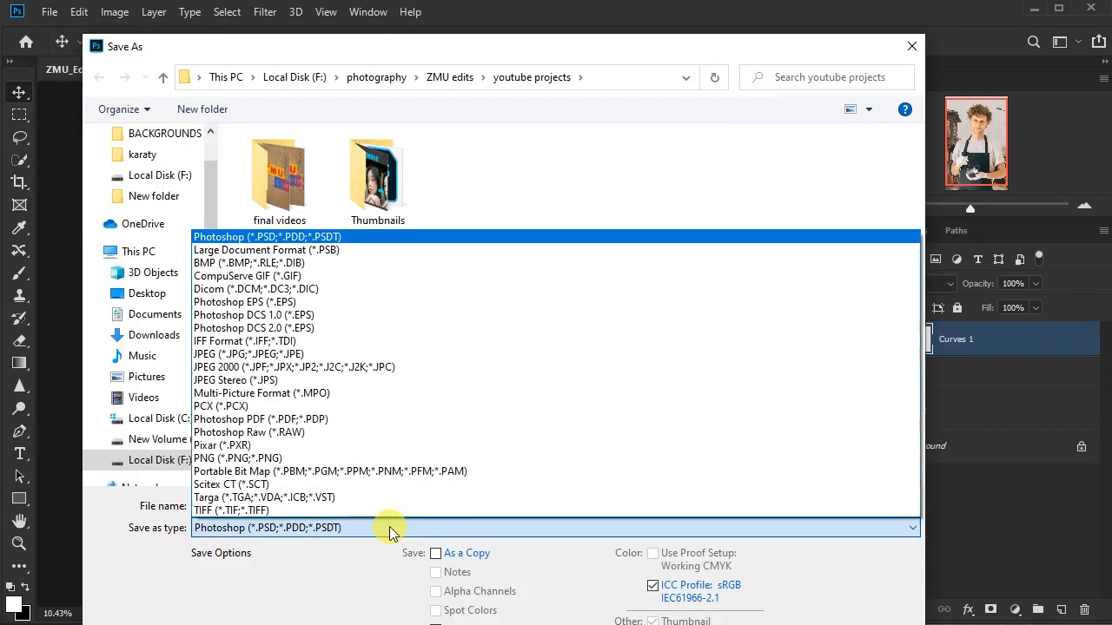
click(315, 355)
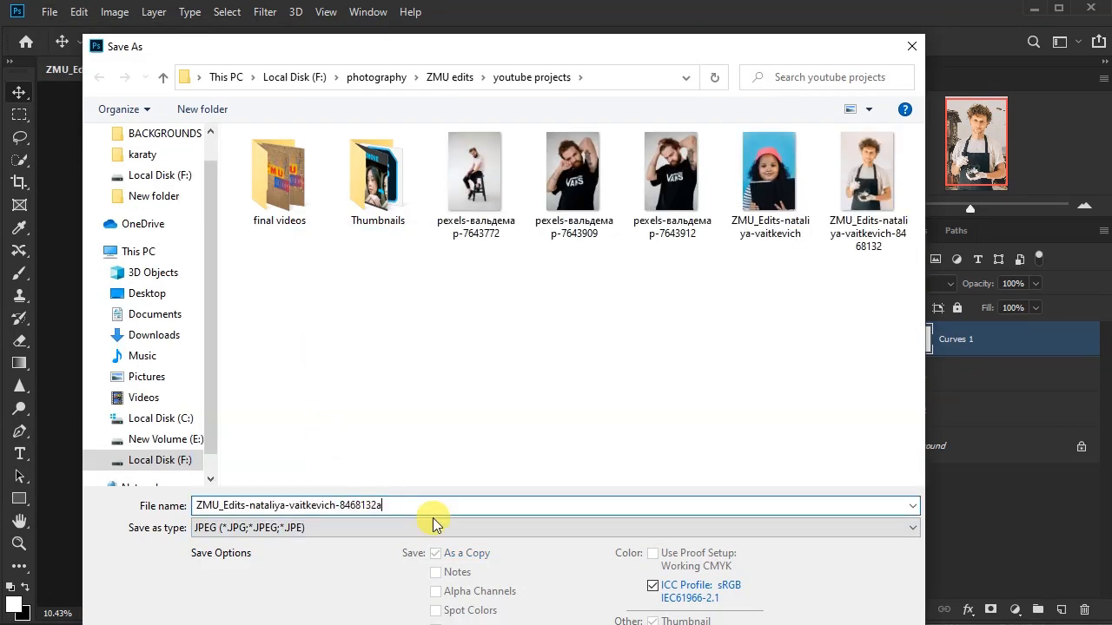
click(779, 583)
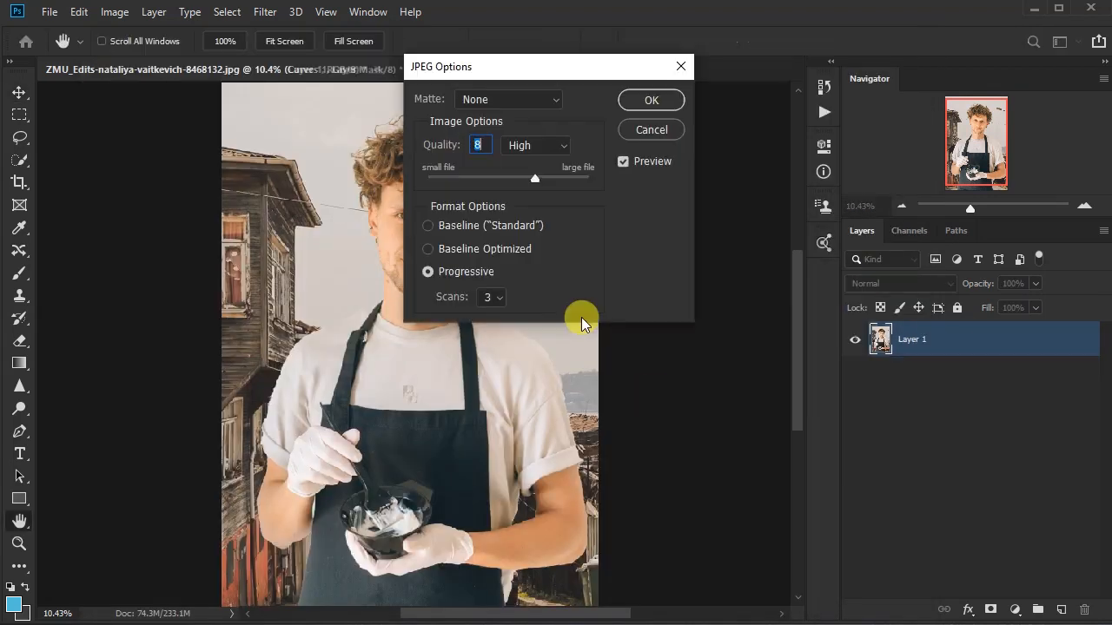
drag(535, 174, 455, 178)
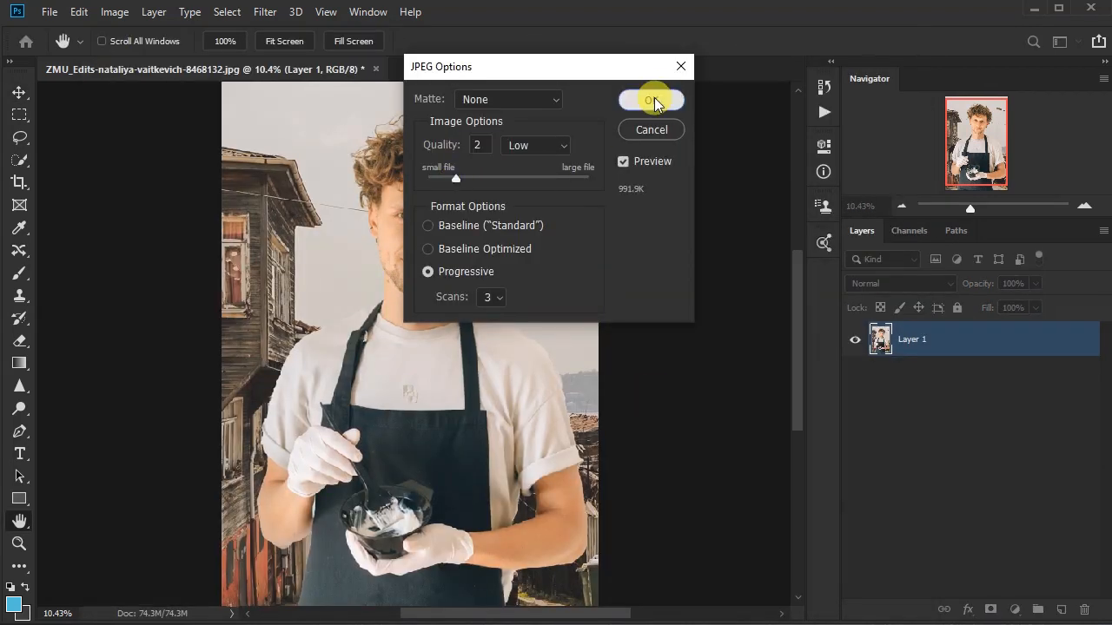
click(654, 101)
Step: Close the finished work and reopen the recent portrait of the girl in the pink beanie against the blue backdrop
click(413, 69)
click(552, 250)
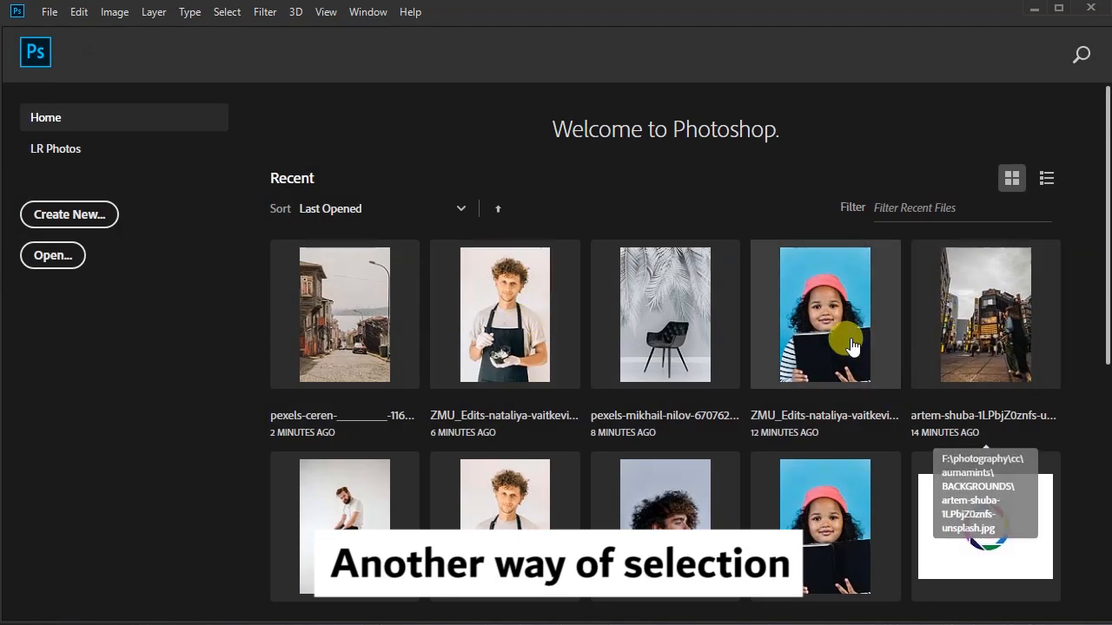
click(832, 314)
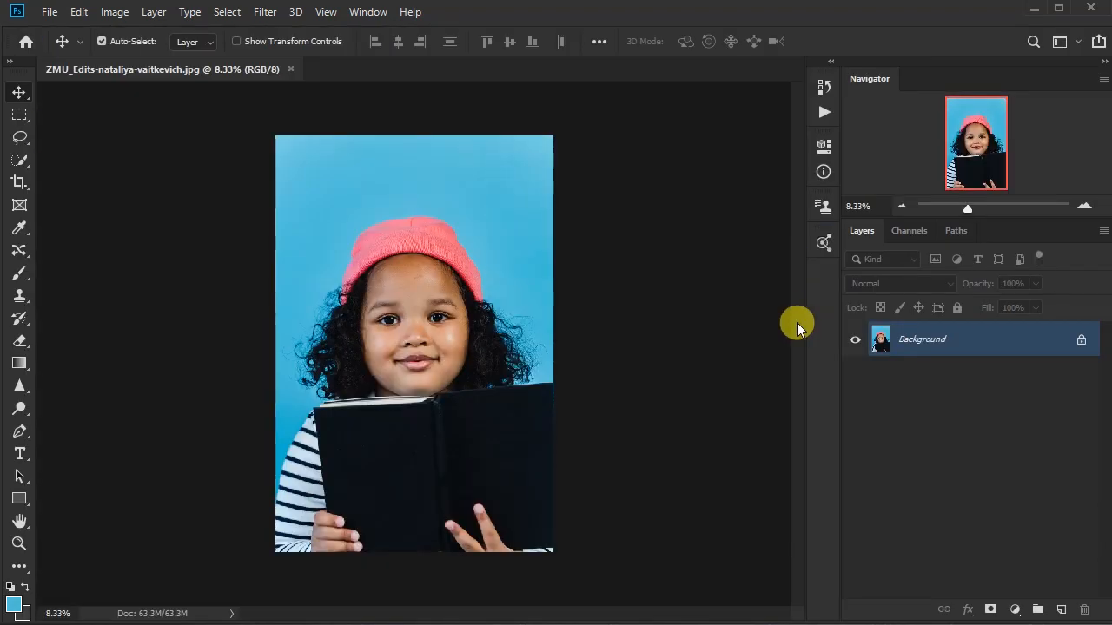
Step: Duplicate the Background layer and hide the original, leaving only Background copy displayed
drag(945, 348, 1060, 609)
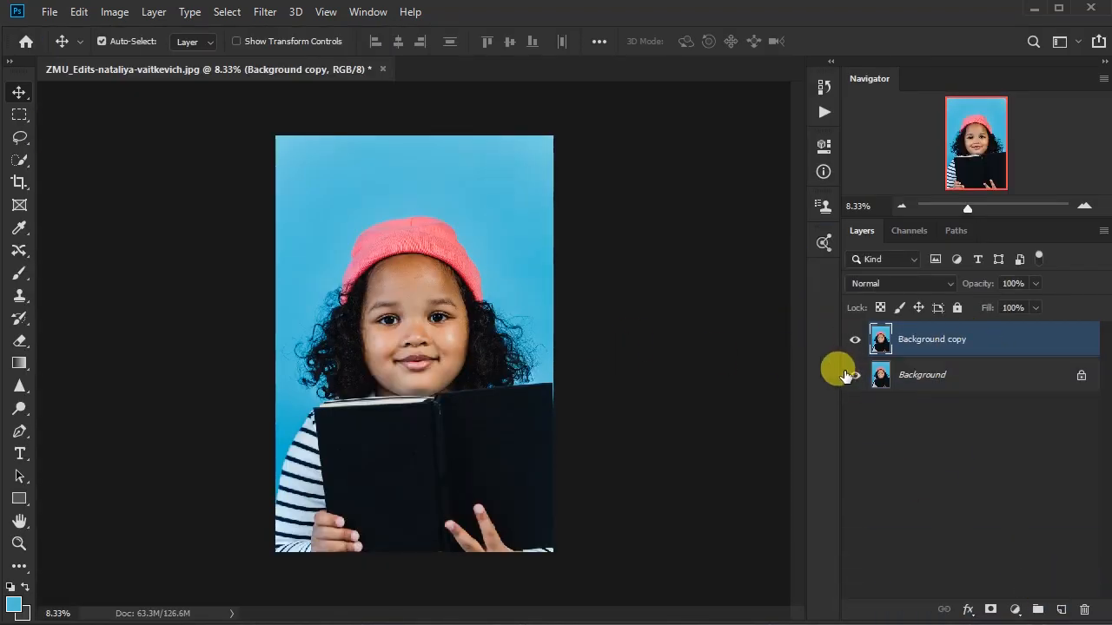
scroll(348, 265, up, 5)
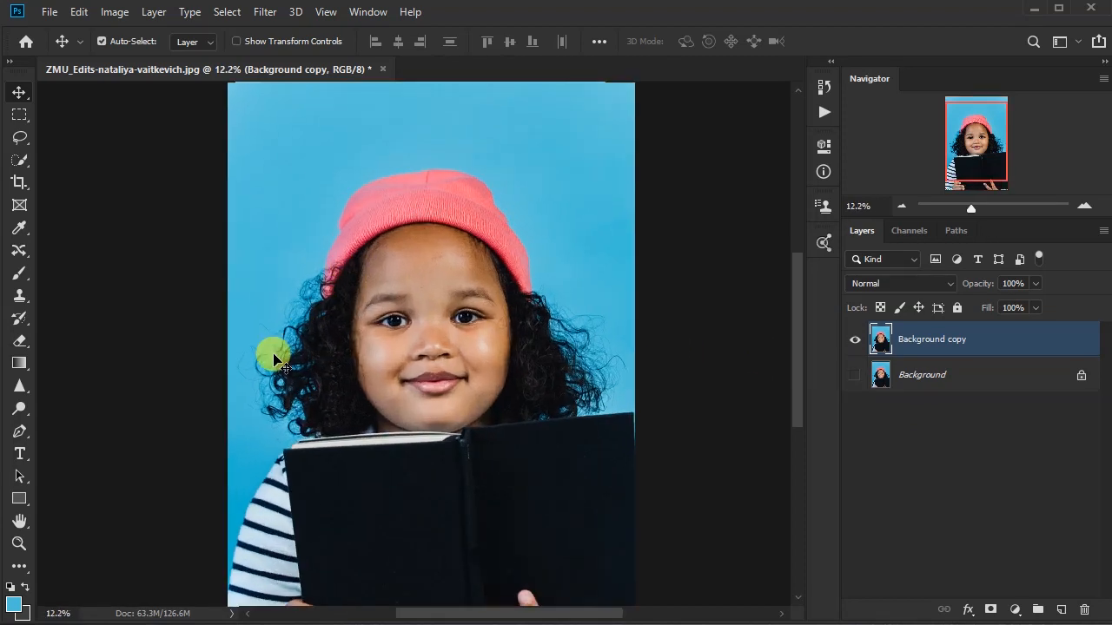
scroll(469, 347, down, 2)
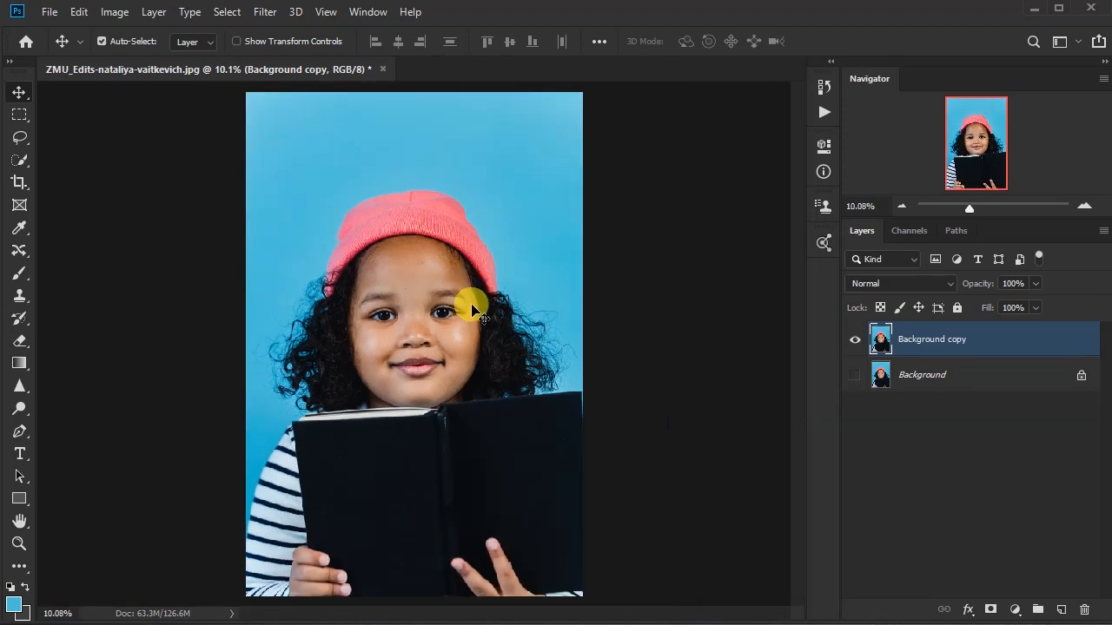
scroll(482, 321, up, 1)
scroll(482, 318, down, 2)
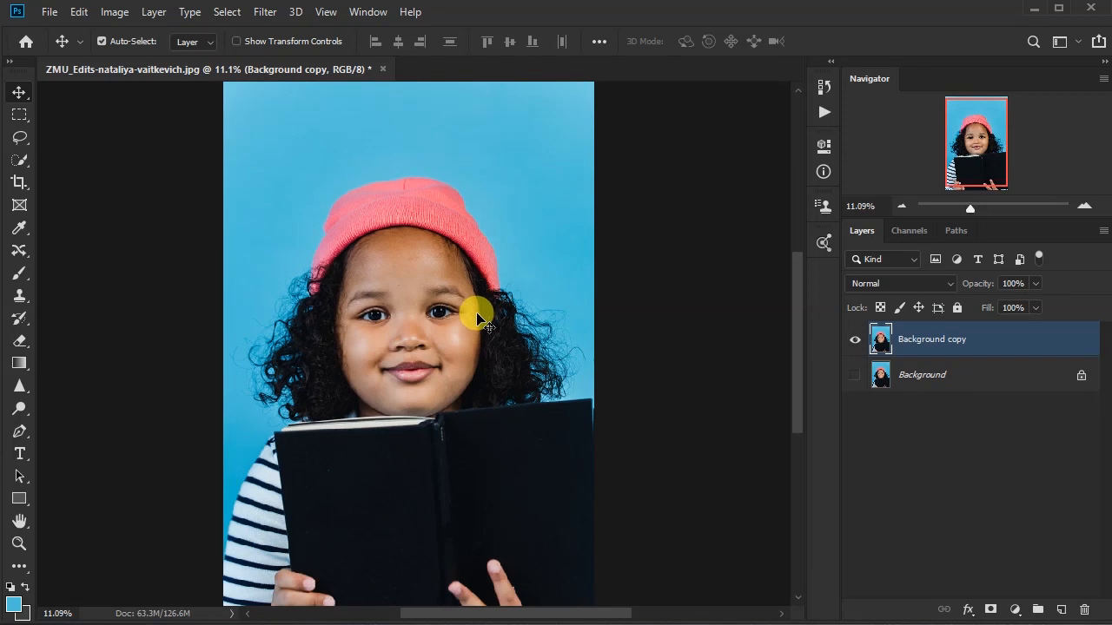
scroll(412, 350, down, 1)
scroll(407, 323, up, 1)
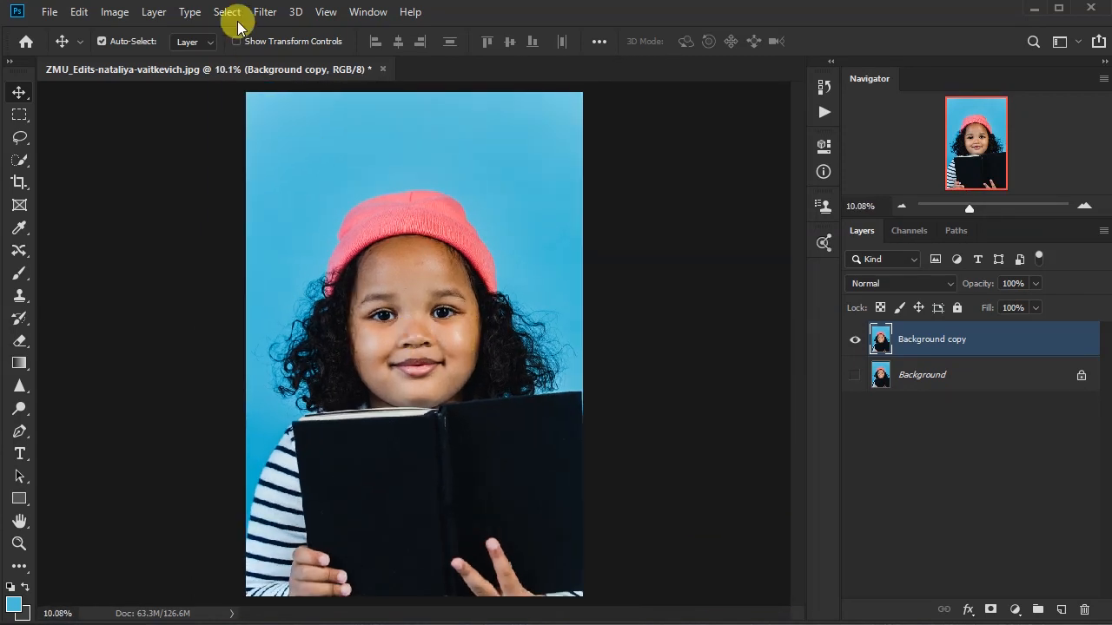
Step: Select the blue backdrop behind the girl with Color Range, using Sampled Colors and a fuzziness of 55
click(263, 12)
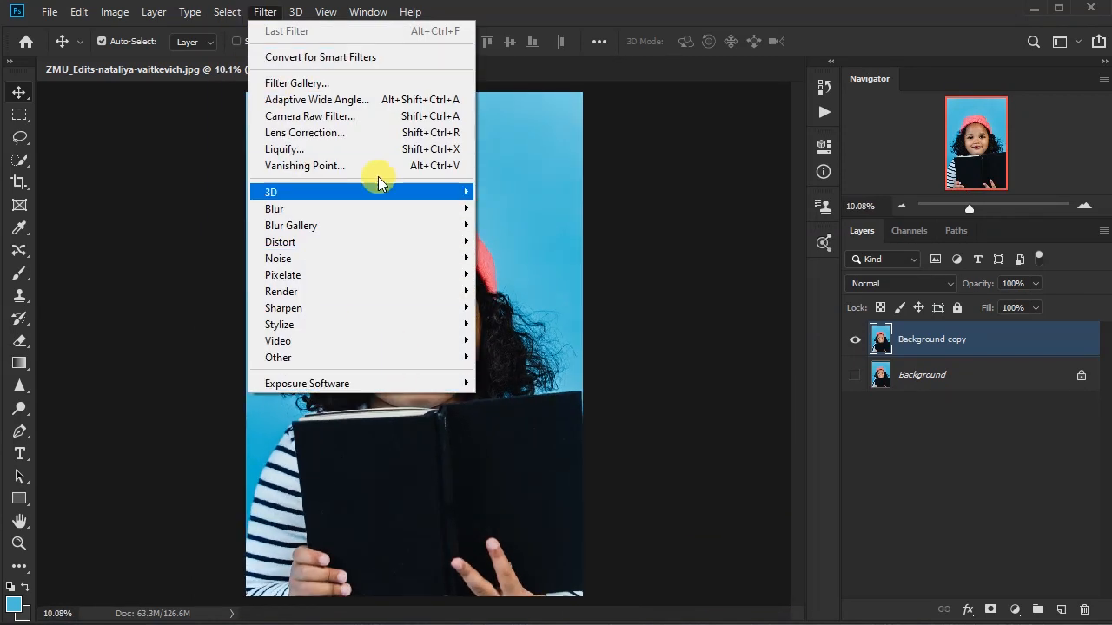
mouse_move(221, 10)
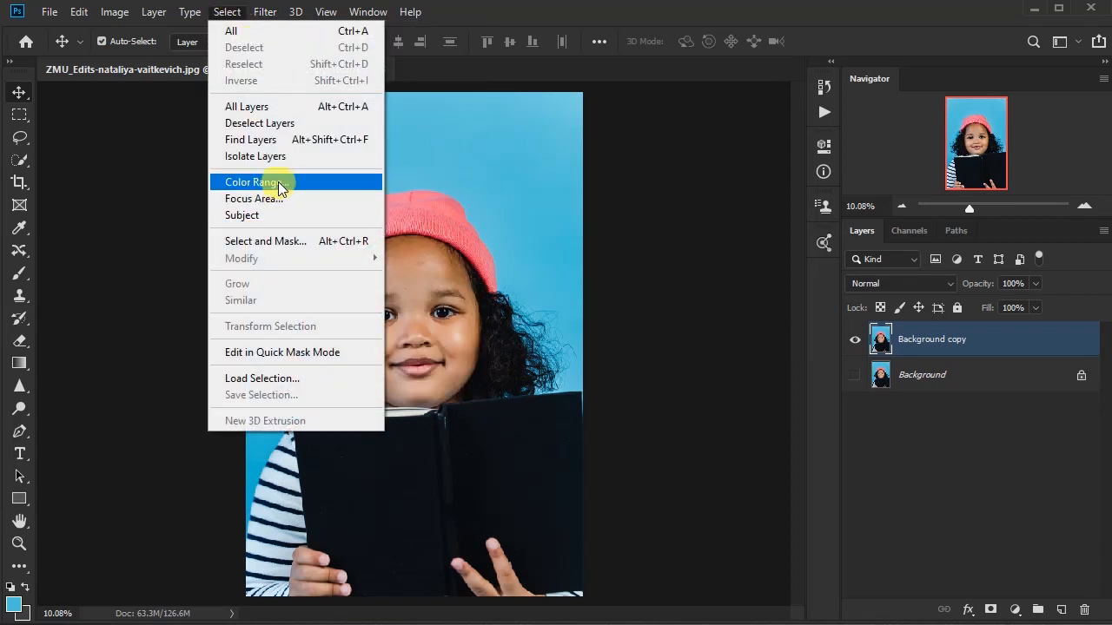
click(276, 184)
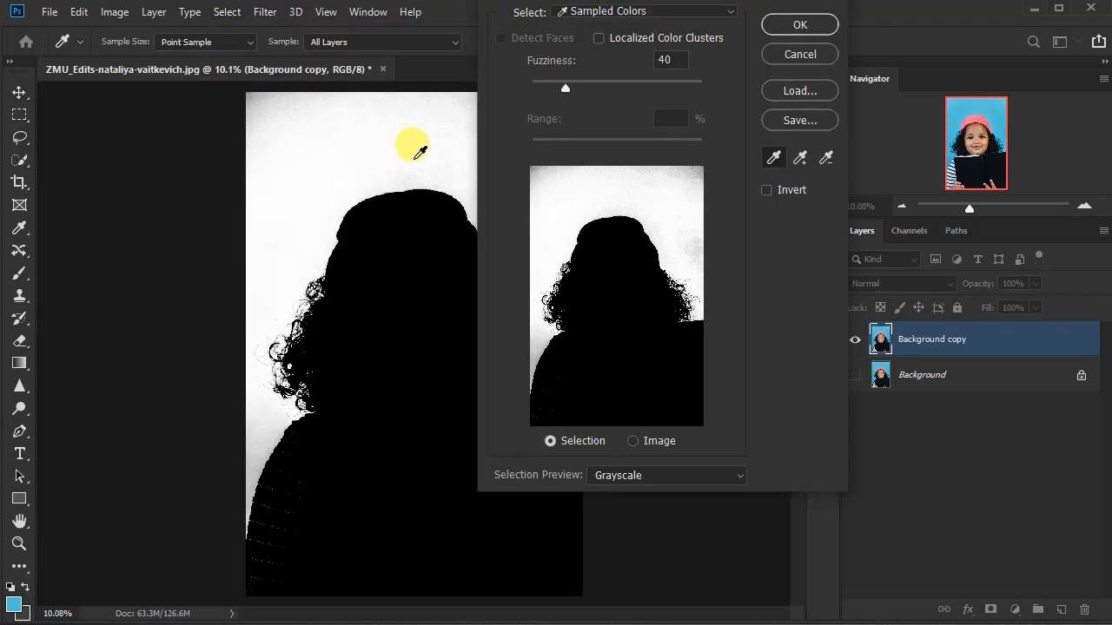
drag(565, 87, 572, 87)
key(ctrl+plus)
key(ctrl+plus)
key(ctrl+plus)
drag(238, 273, 318, 325)
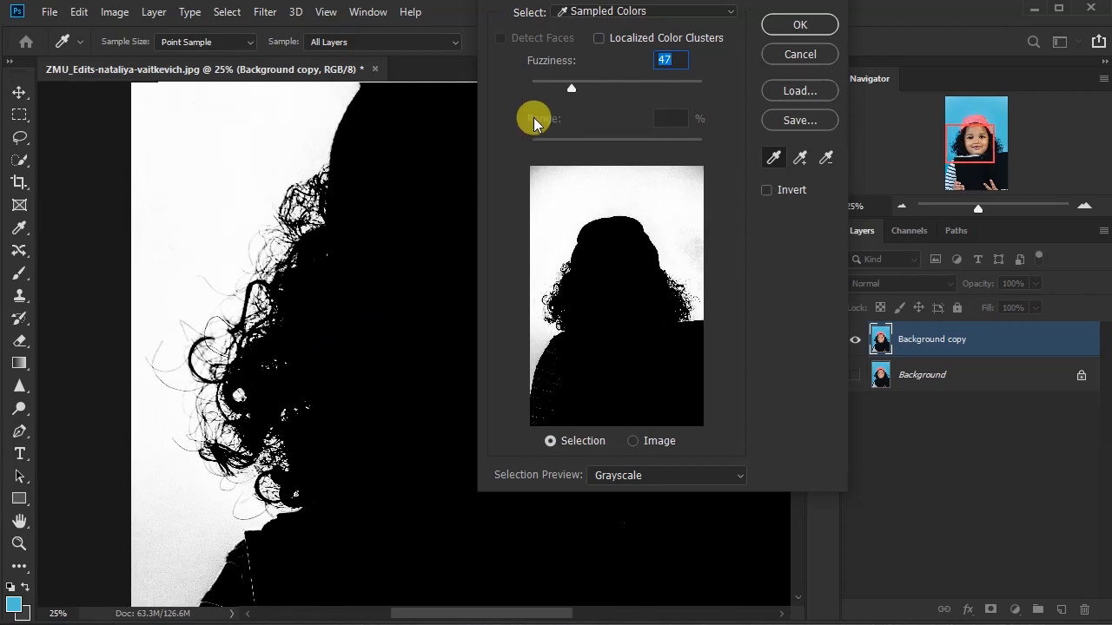
drag(577, 90, 580, 87)
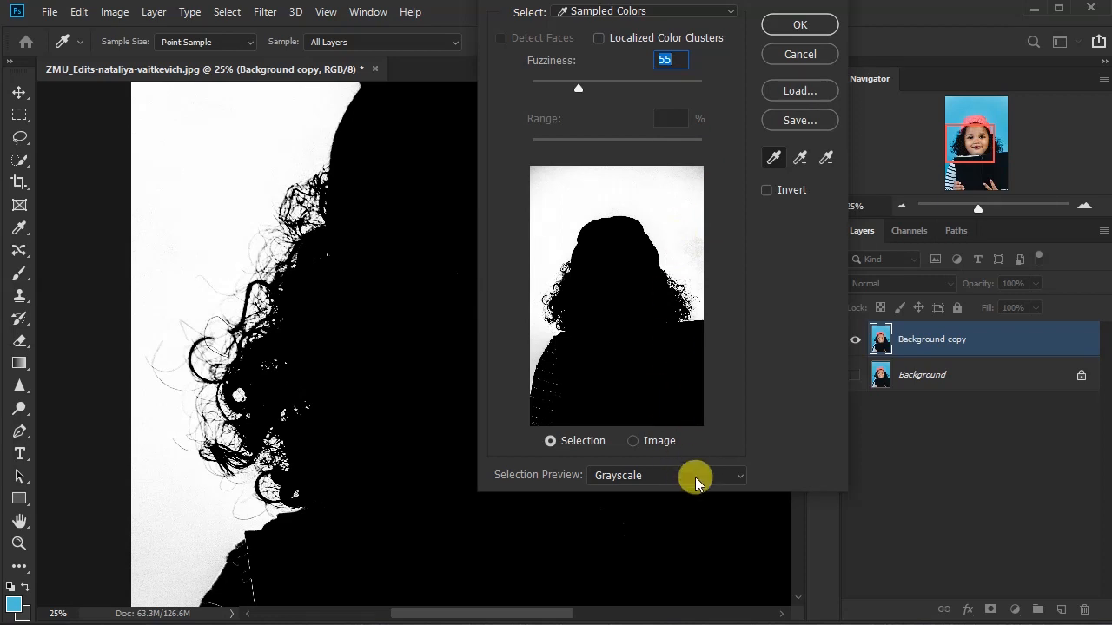
click(791, 26)
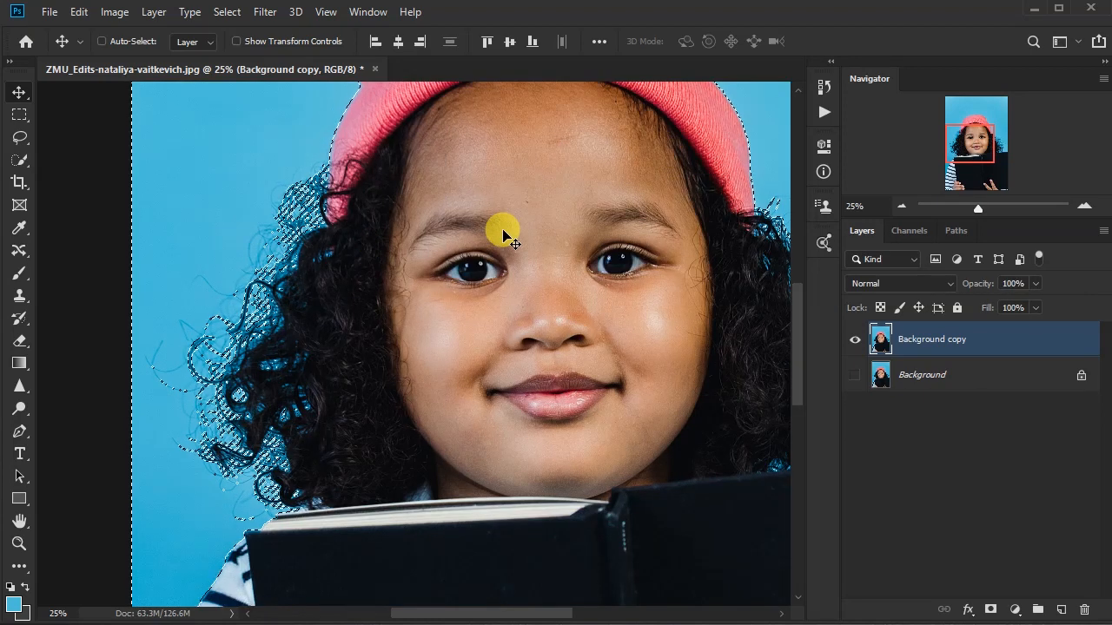
Step: Turn the backdrop selection into a layer mask on Background copy and invert the mask to isolate the girl
key(ctrl+minus)
key(ctrl+minus)
key(ctrl+minus)
scroll(447, 278, up, 1)
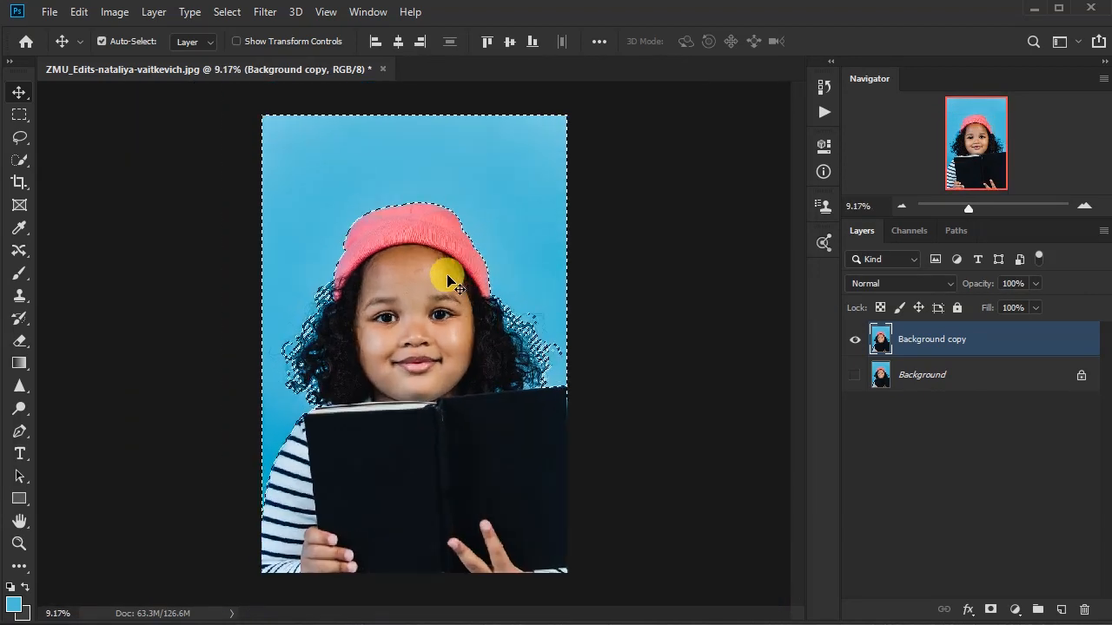
click(991, 613)
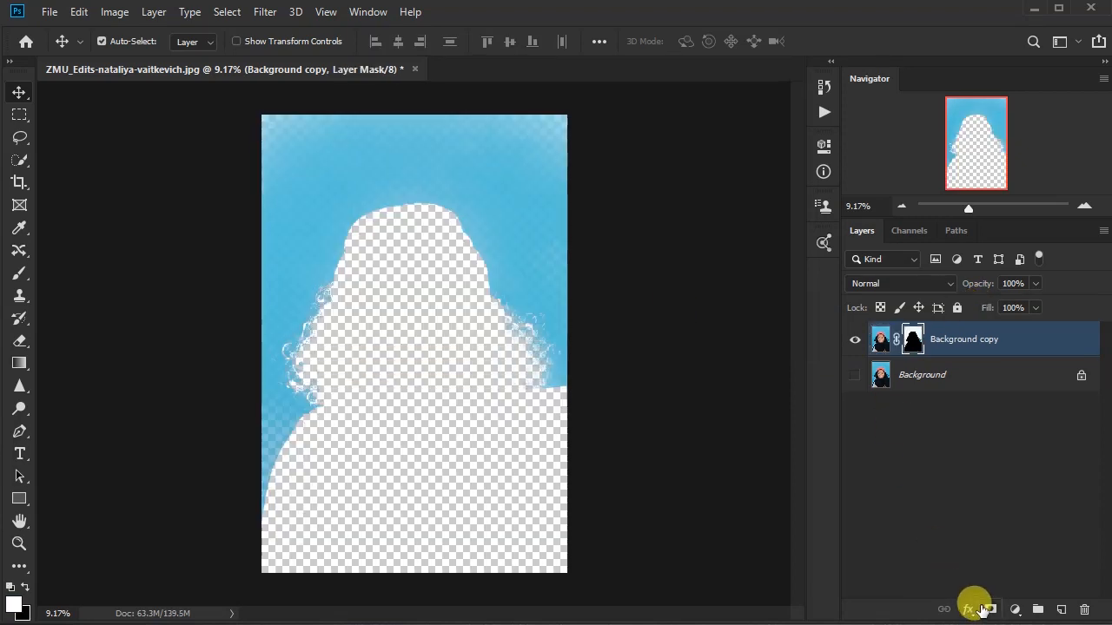
key(ctrl+i)
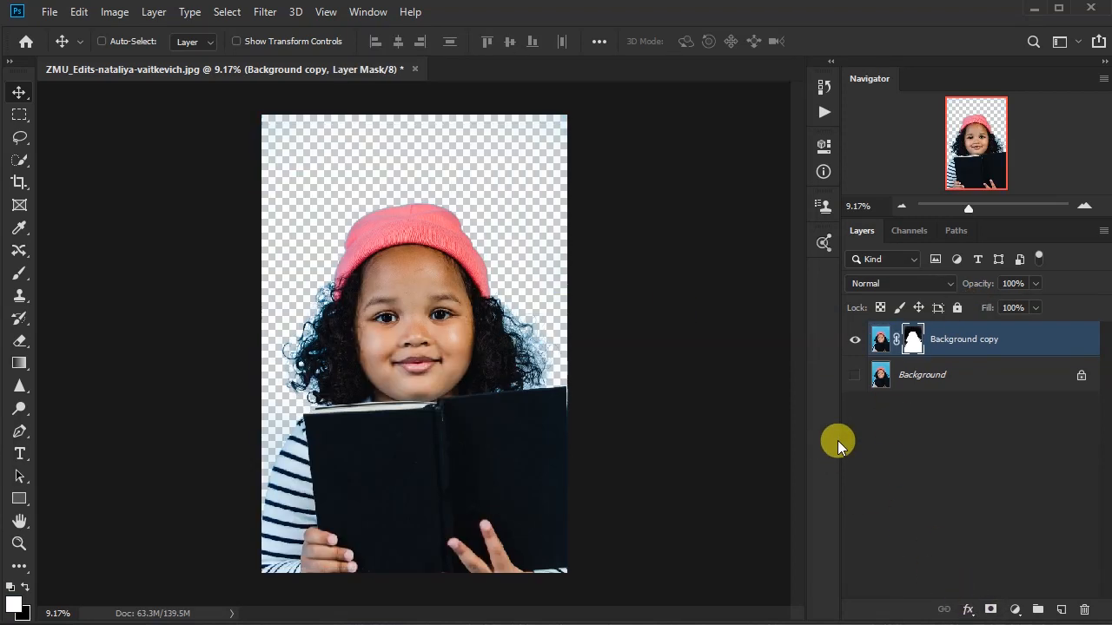
scroll(444, 249, up, 1)
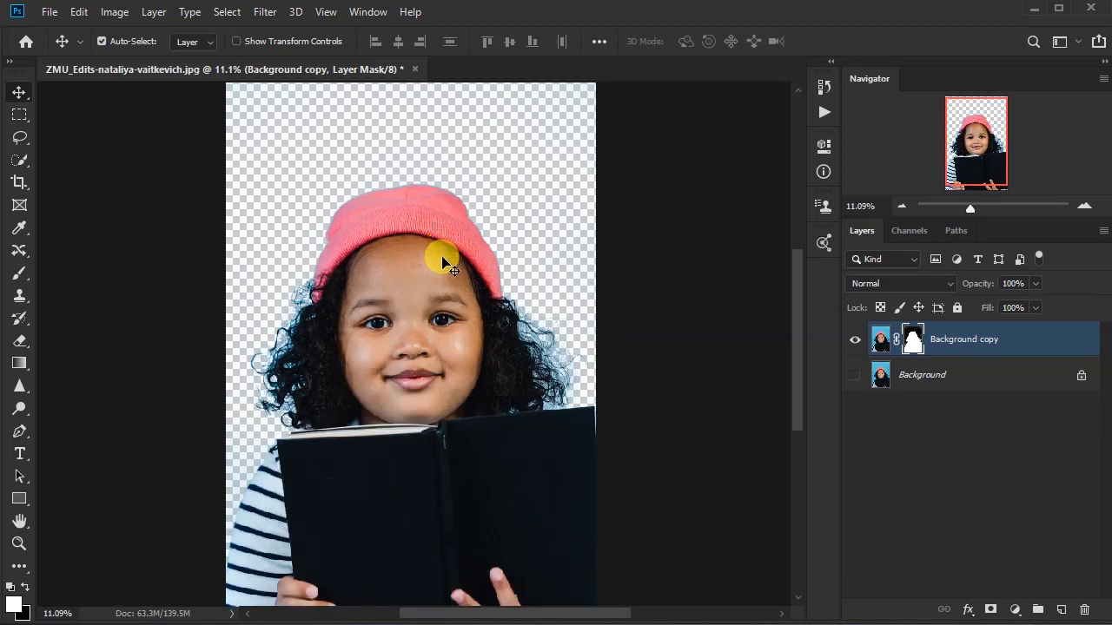
scroll(376, 169, down, 1)
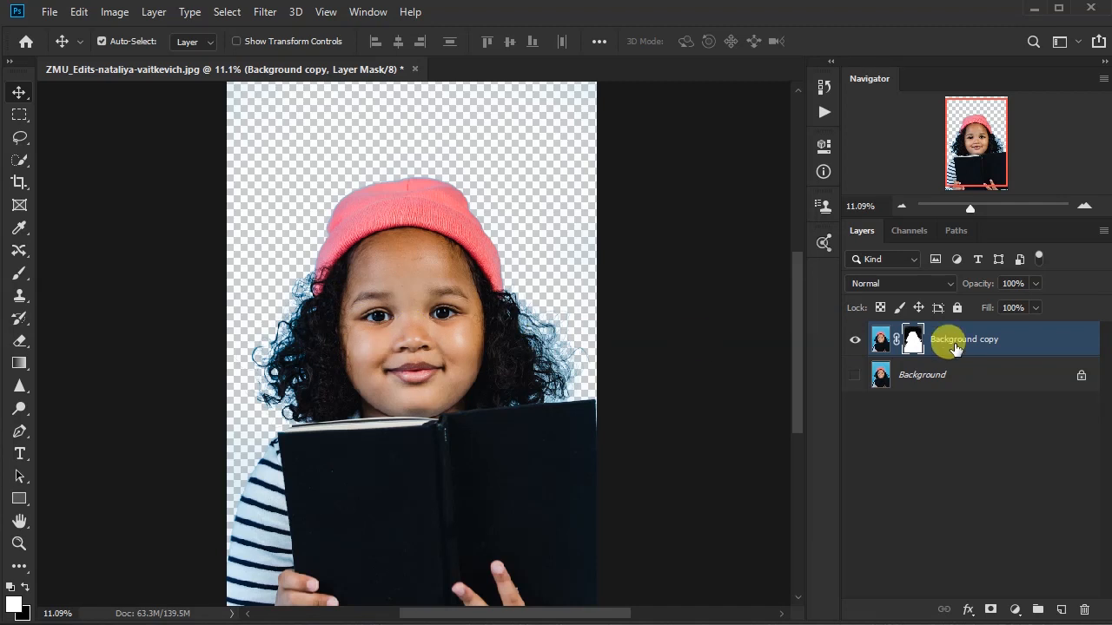
Step: Open the blue backdrop image with the flower-shaped lamps, image_search_1588214625848.jpg, from the BACKGROUNDS folder
key(ctrl+o)
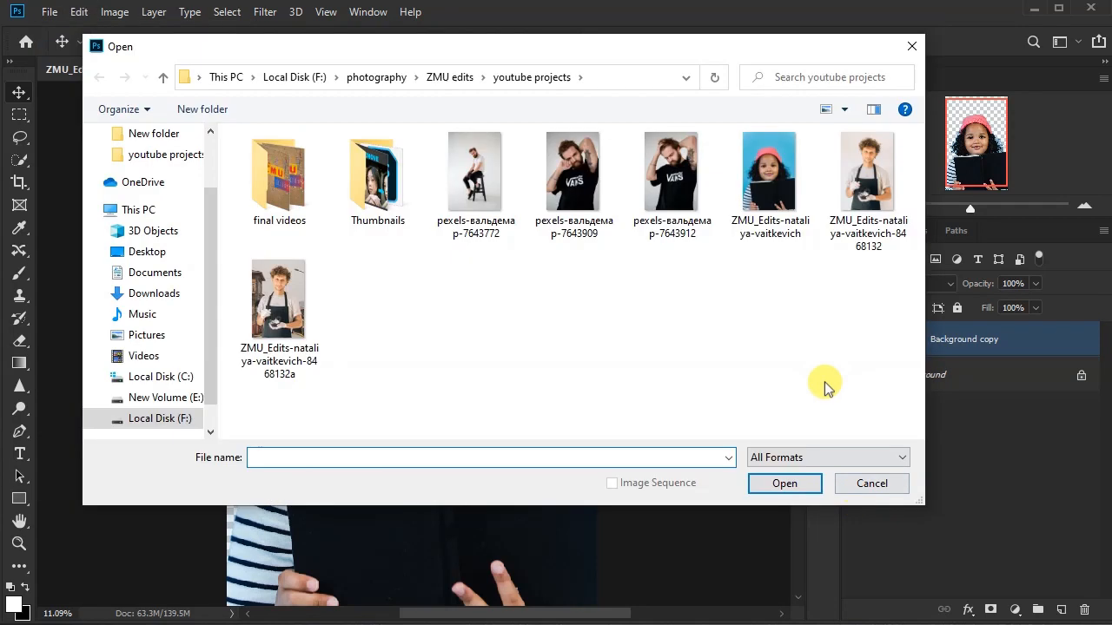
click(406, 76)
double_click(279, 178)
double_click(279, 178)
double_click(579, 179)
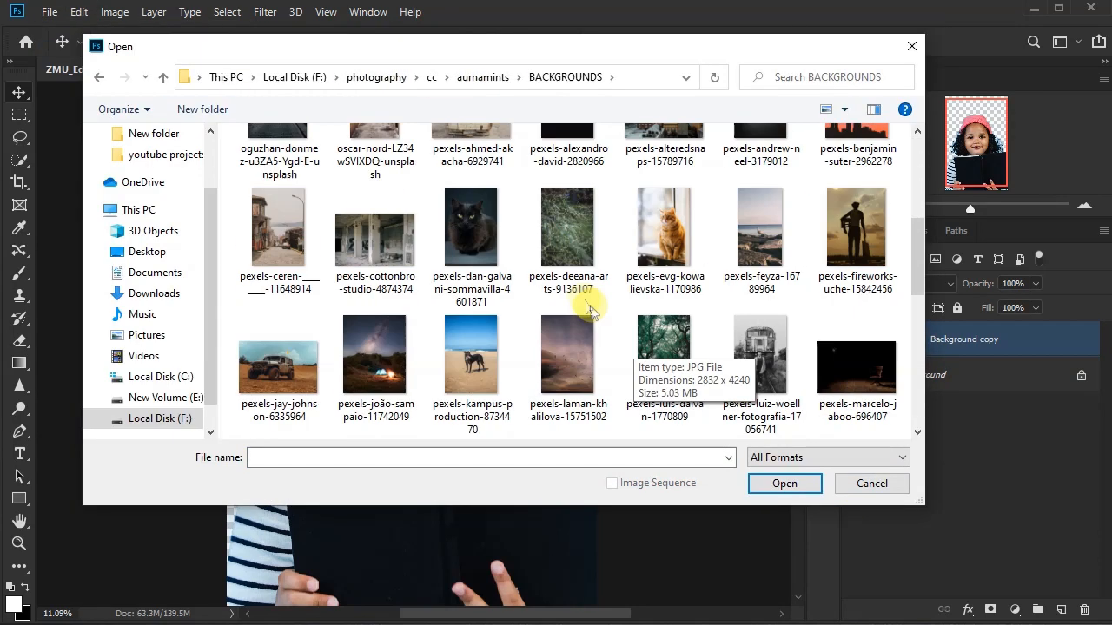
double_click(556, 222)
scroll(556, 224, down, 10)
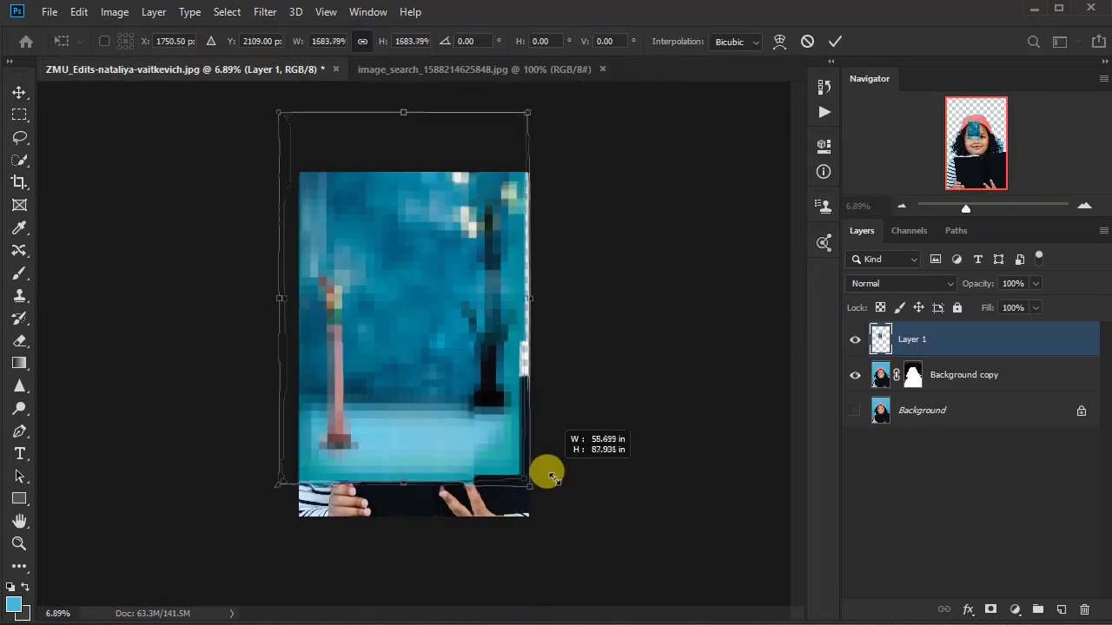
Step: Scale the lamp backdrop on Layer 1 to cover the canvas and place the girl's masked Background copy layer above it
key(Return)
drag(965, 374, 956, 334)
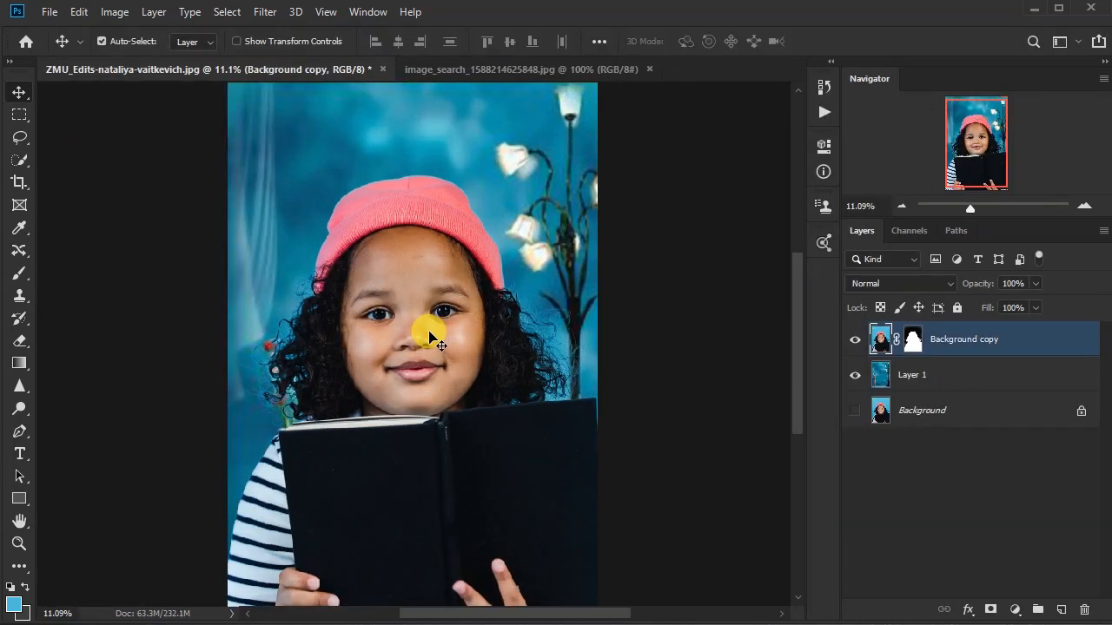
scroll(352, 402, up, 2)
scroll(353, 402, down, 3)
scroll(479, 356, up, 1)
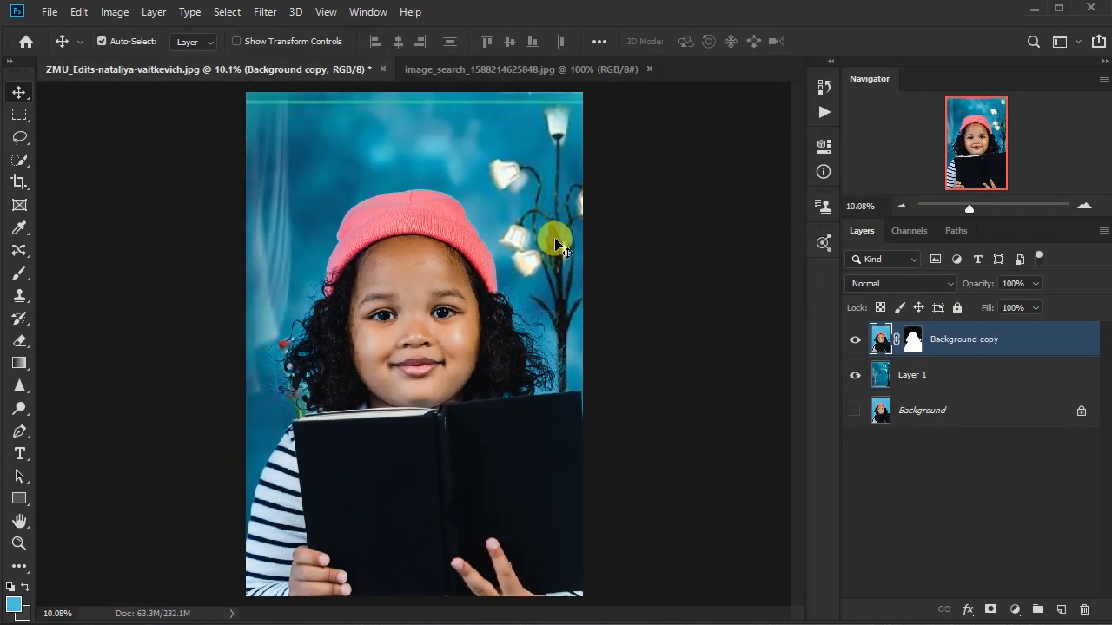
Step: Compare the composite with and without the girl's cutout and examine her curly hair edges against the lamp backdrop
click(855, 339)
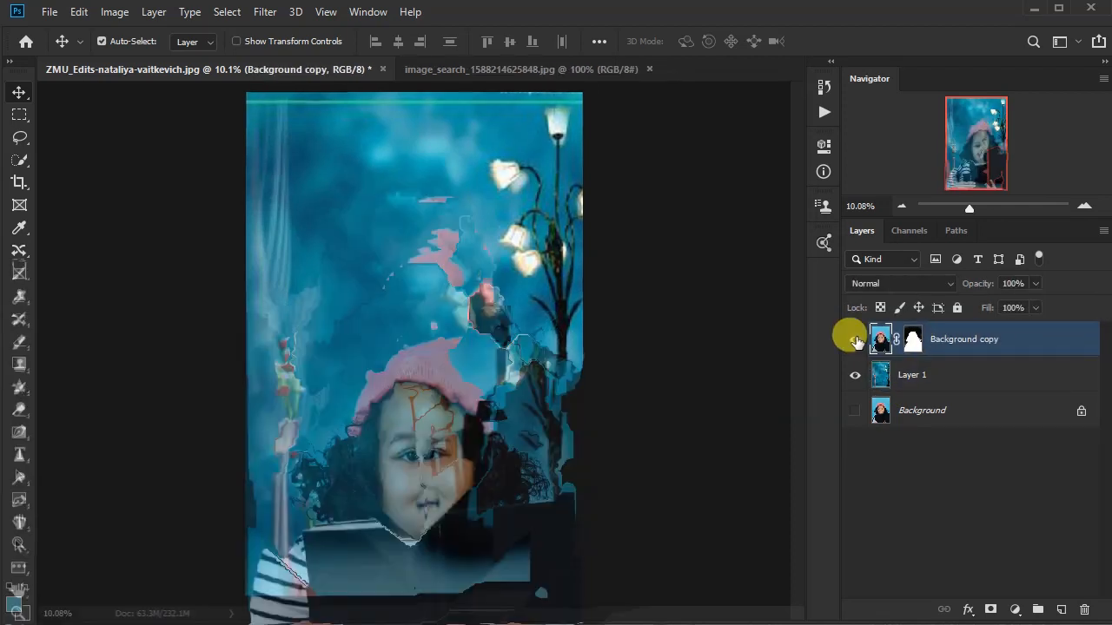
click(854, 340)
scroll(404, 372, up, 1)
scroll(402, 371, up, 4)
scroll(335, 365, down, 3)
scroll(417, 451, up, 2)
scroll(224, 409, up, 2)
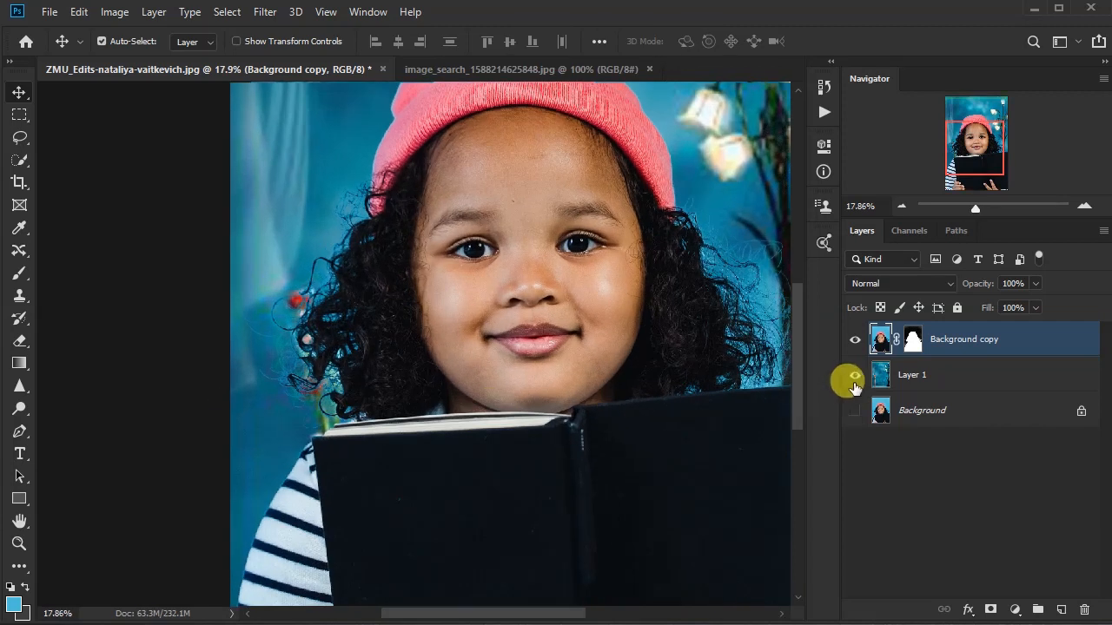
Step: Hide the lamp backdrop on Layer 1 to isolate the girl's hair edges against transparency
click(855, 374)
scroll(216, 380, up, 7)
scroll(422, 151, up, 1)
Step: Tighten the Background copy mask with Levels, setting input shadows to 15 and midtones to 0.57, and lowering the highlights
click(912, 340)
key(ctrl+l)
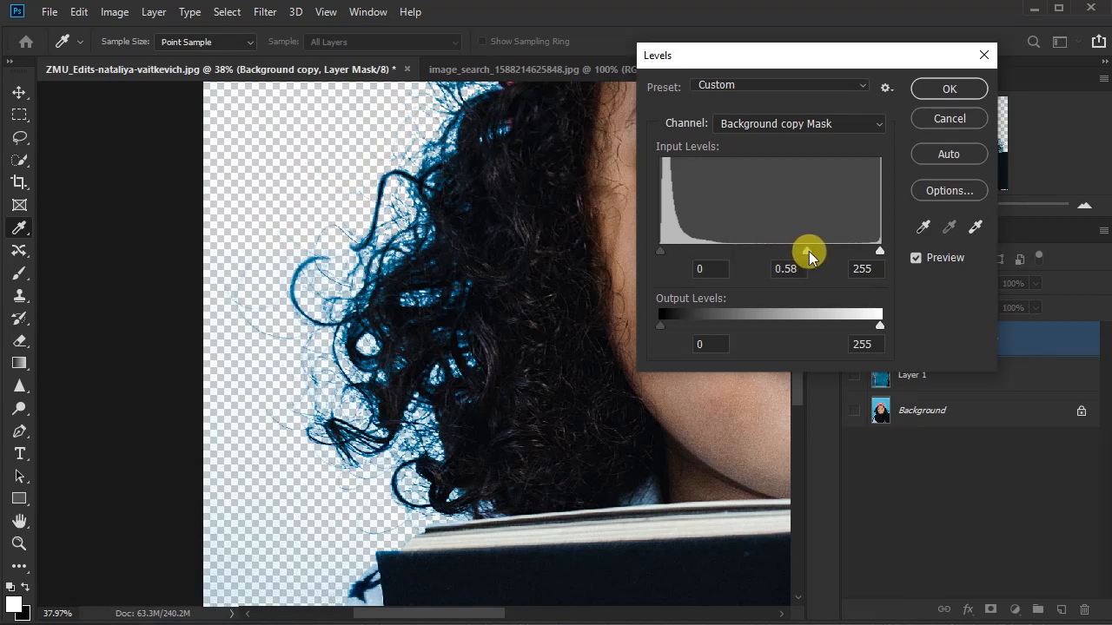
drag(808, 255, 809, 254)
click(674, 254)
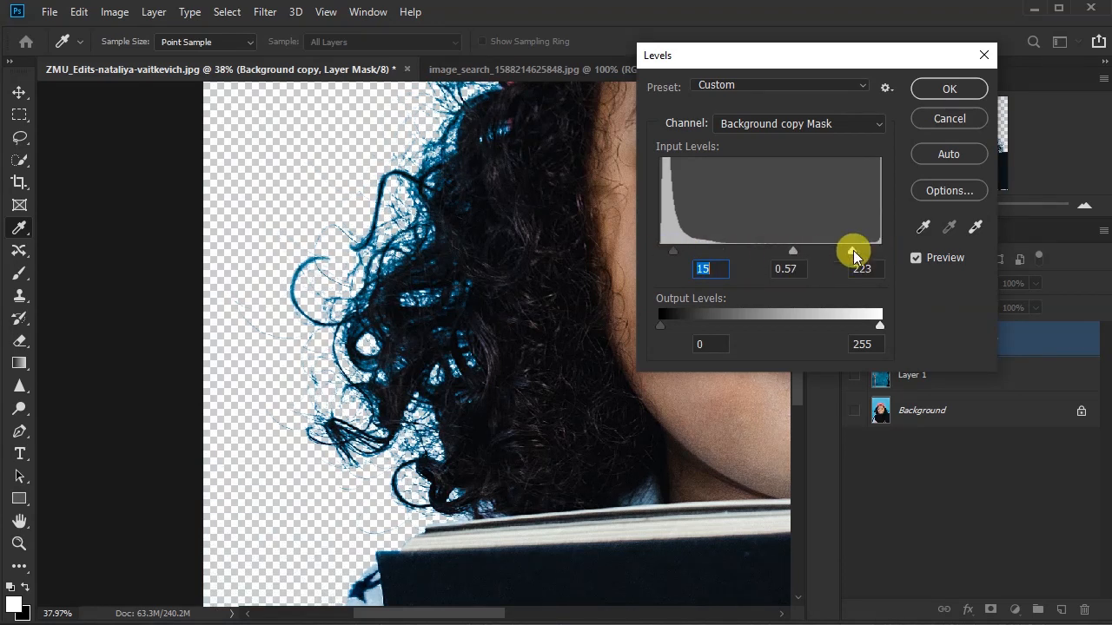
mouse_move(853, 252)
mouse_down()
mouse_move(880, 252)
mouse_move(842, 252)
mouse_up()
click(940, 94)
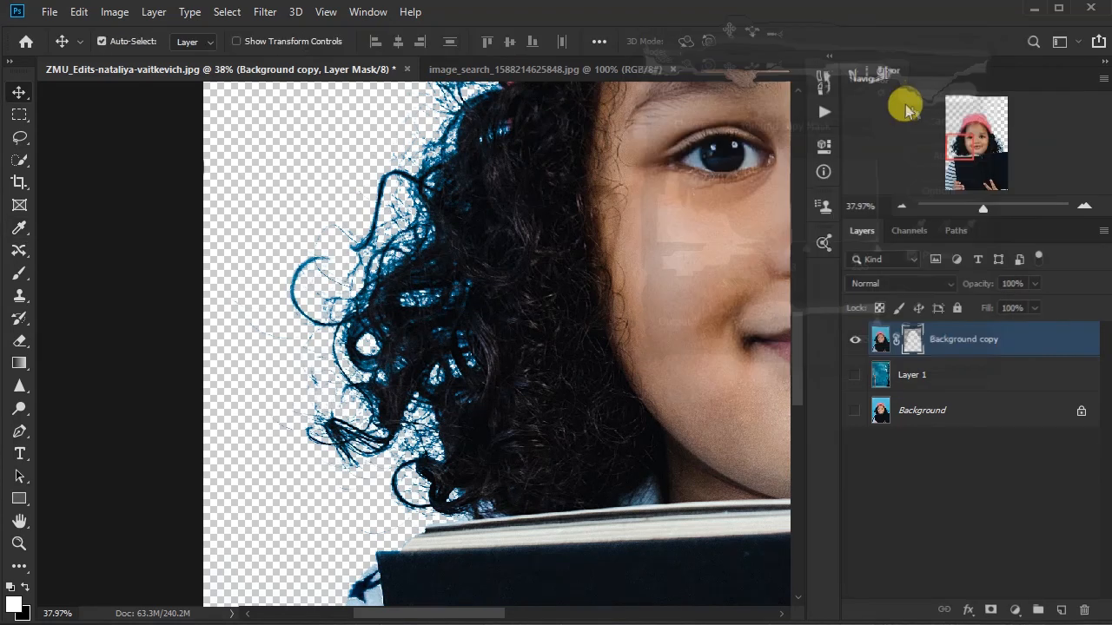
Step: Load the Background copy layer mask as a selection and contract it by 2 pixels
click(264, 11)
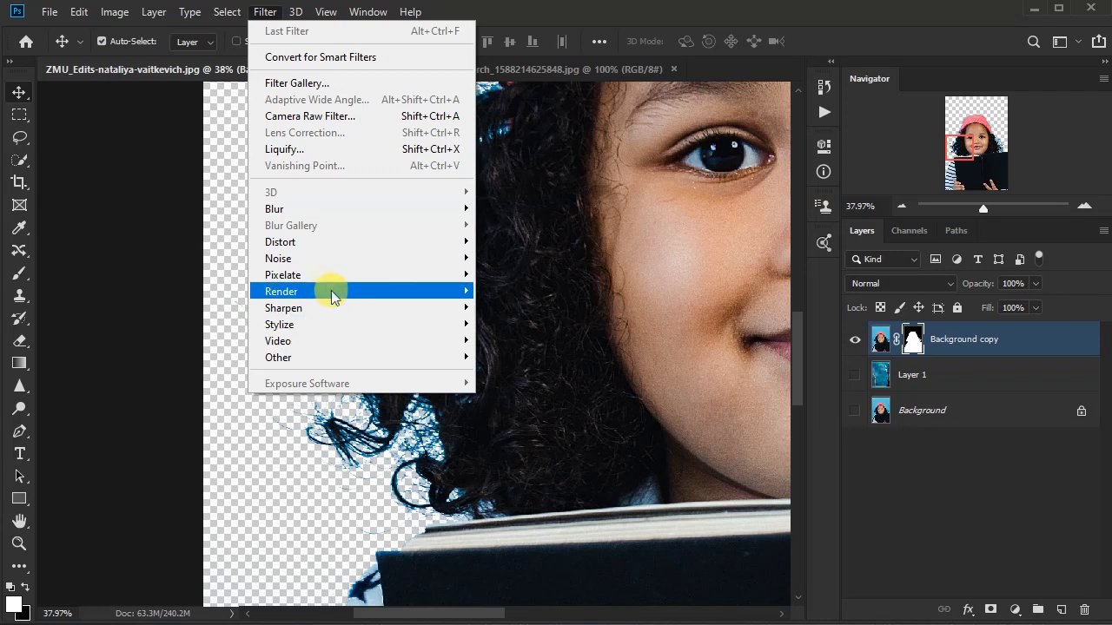
mouse_move(226, 11)
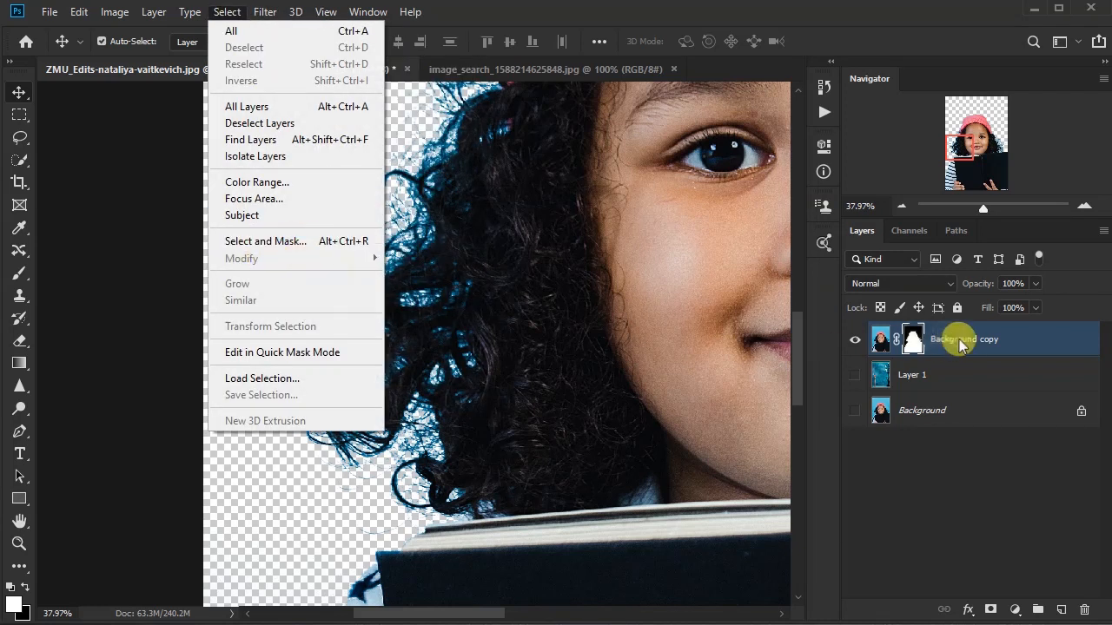
click(912, 341)
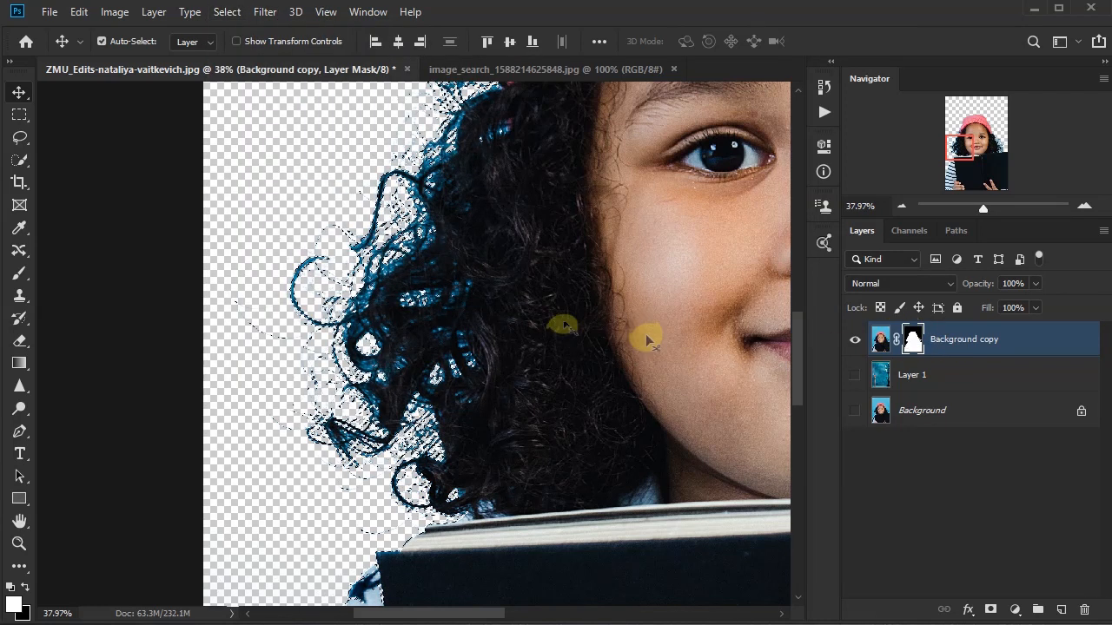
click(227, 11)
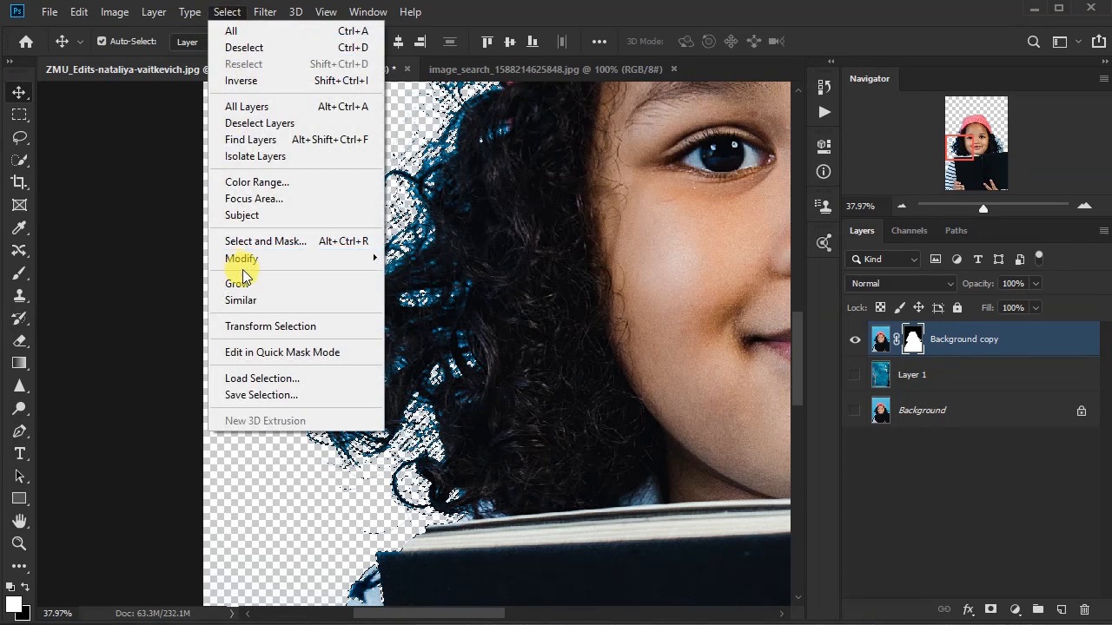
mouse_move(243, 258)
click(420, 308)
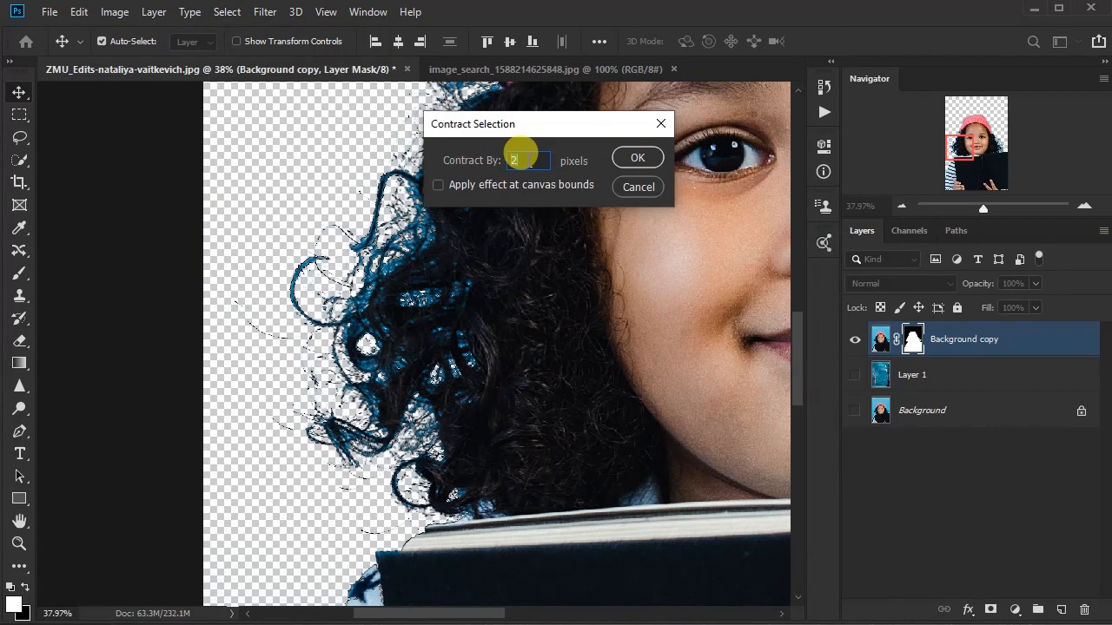
click(634, 156)
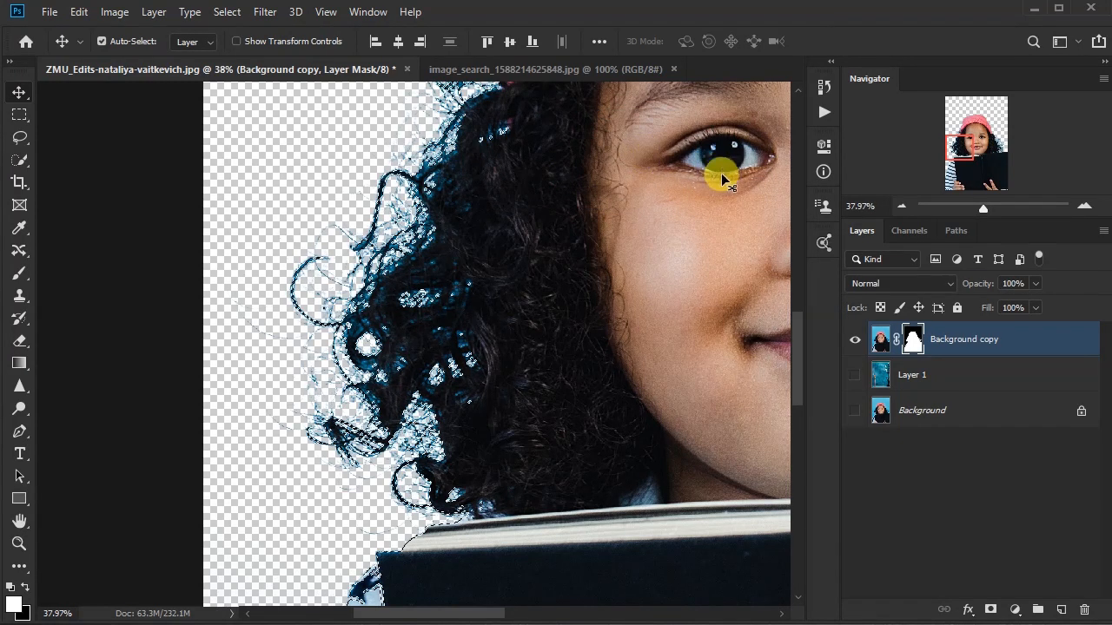
Step: Invert the contracted selection, clear the blue hair fringe from the Background copy mask, and deselect
key(ctrl+shift+i)
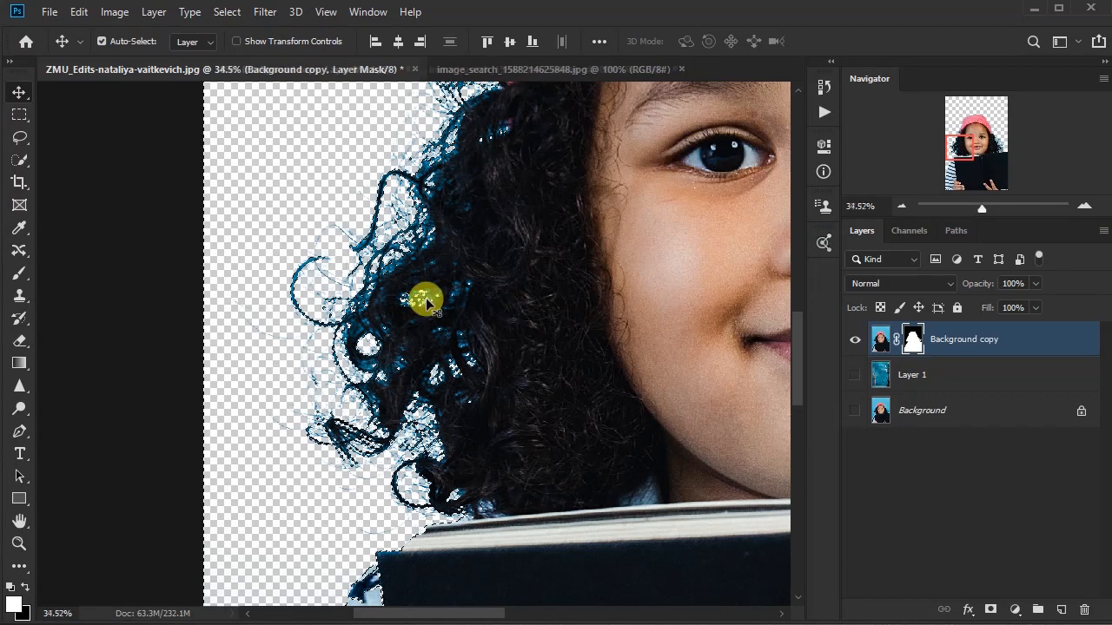
scroll(442, 298, down, 4)
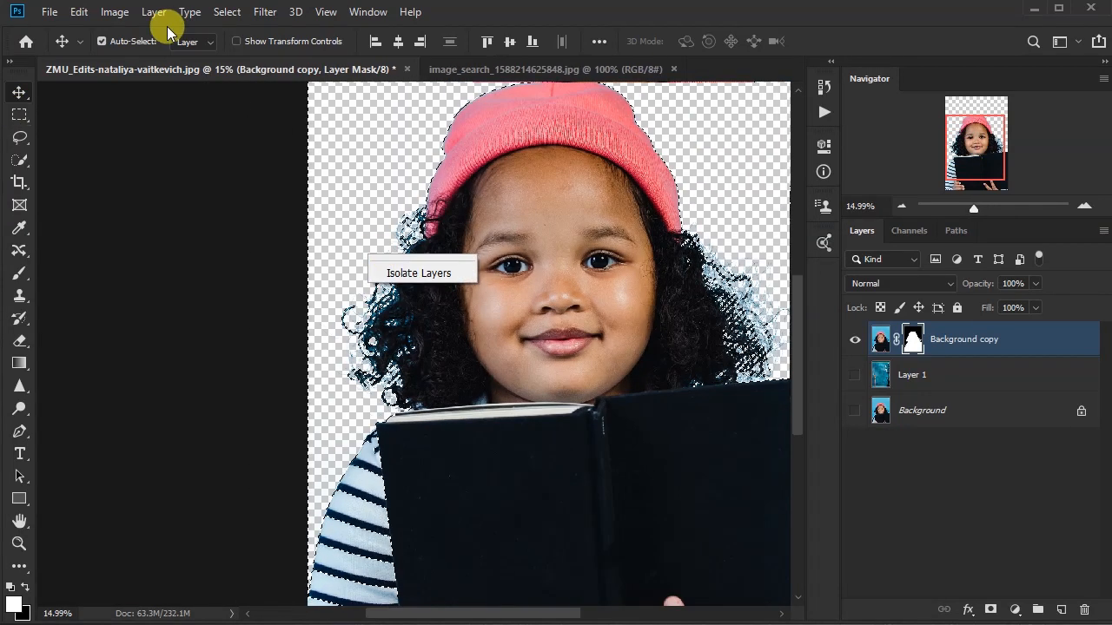
click(224, 12)
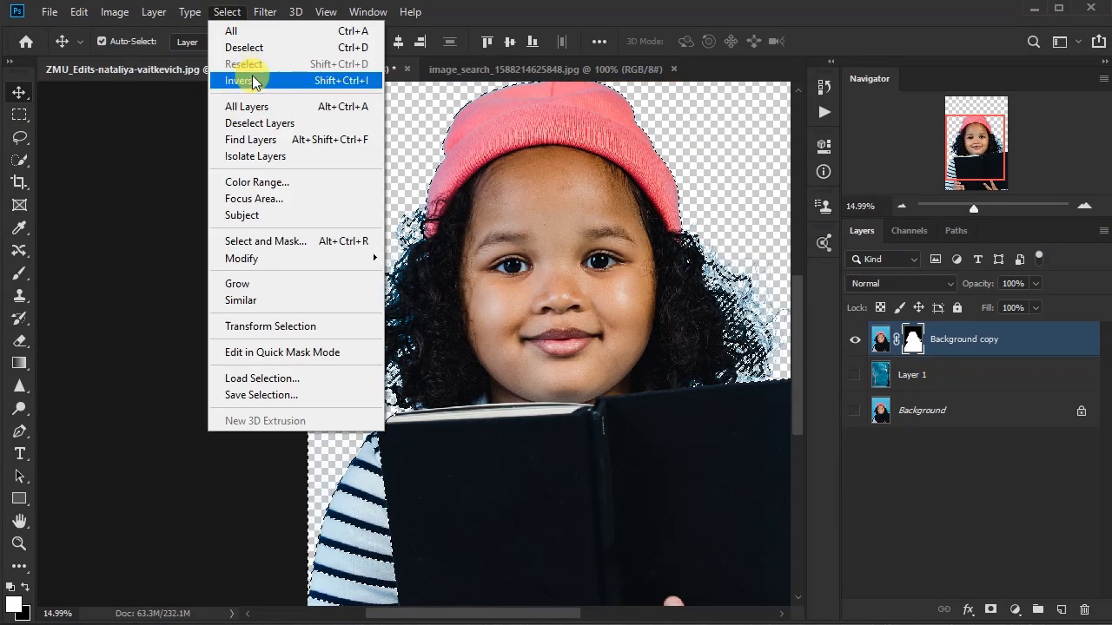
click(586, 261)
scroll(559, 186, up, 1)
scroll(545, 221, down, 2)
scroll(554, 342, up, 1)
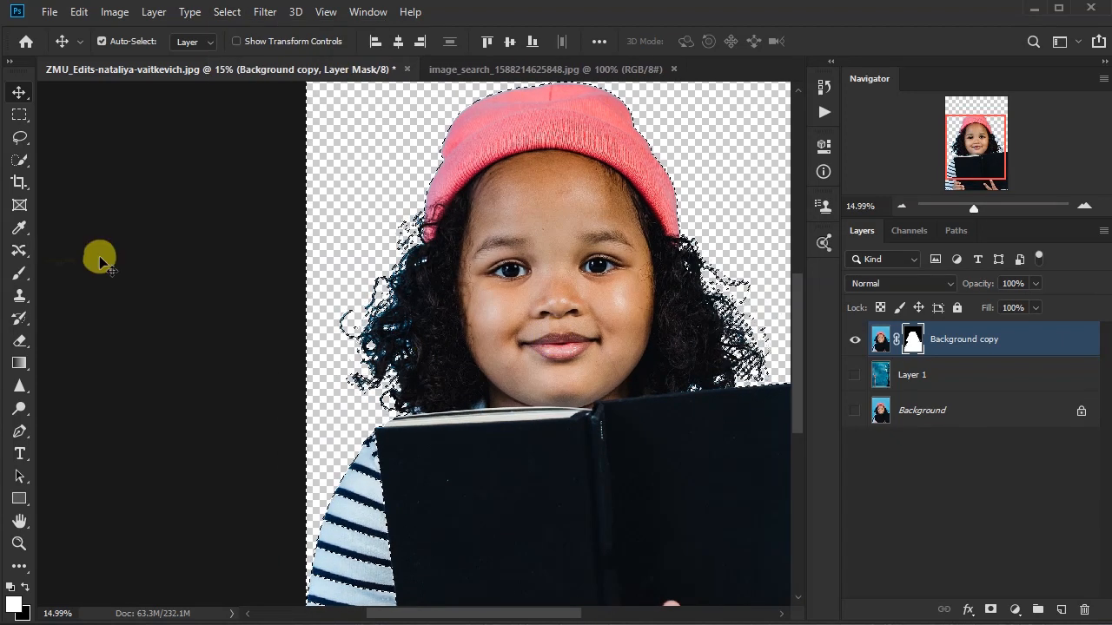
key(ctrl+d)
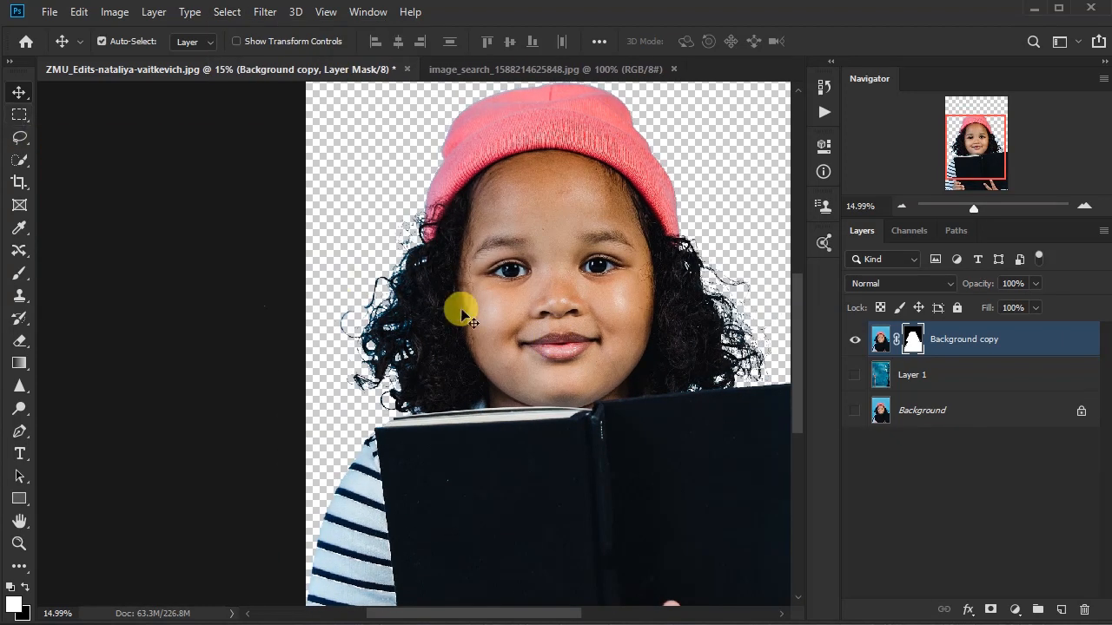
Step: Show the lamp backdrop on Layer 1 behind the girl's refined cutout
scroll(340, 373, up, 1)
scroll(339, 373, down, 1)
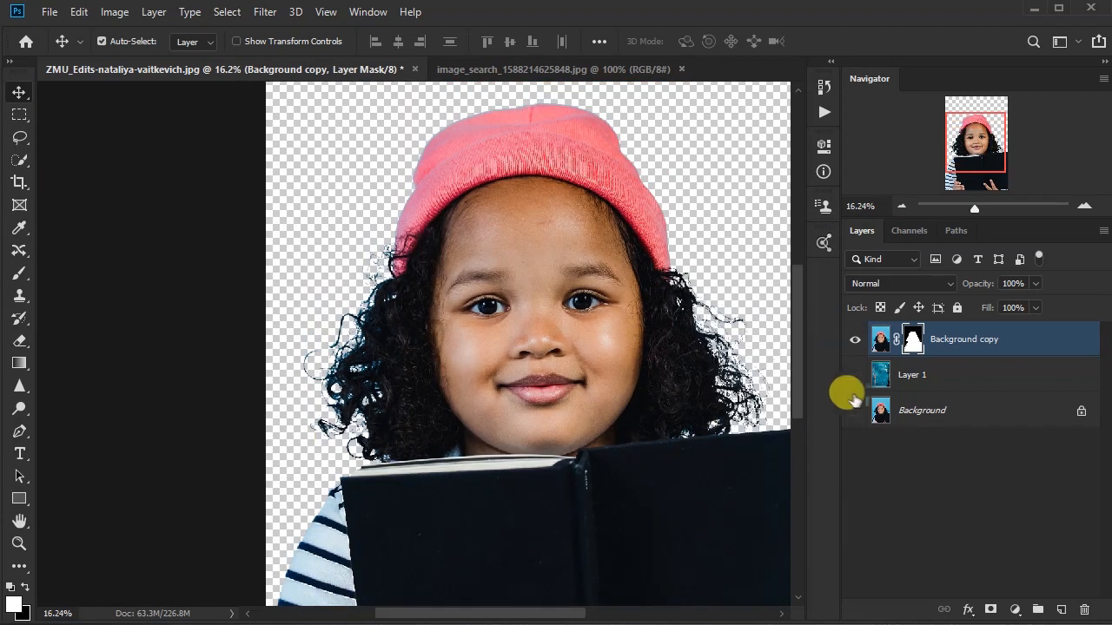
click(854, 374)
scroll(469, 330, down, 1)
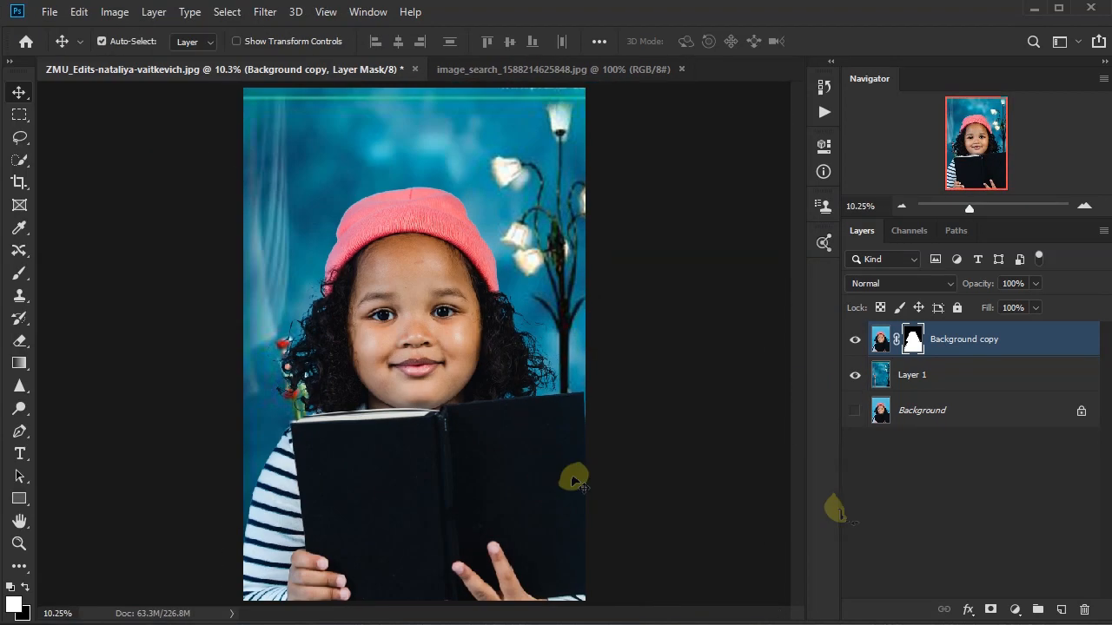
Step: Add a Curves adjustment layer above Background copy, raising the RGB black point and lifting the midtones slightly
click(1021, 609)
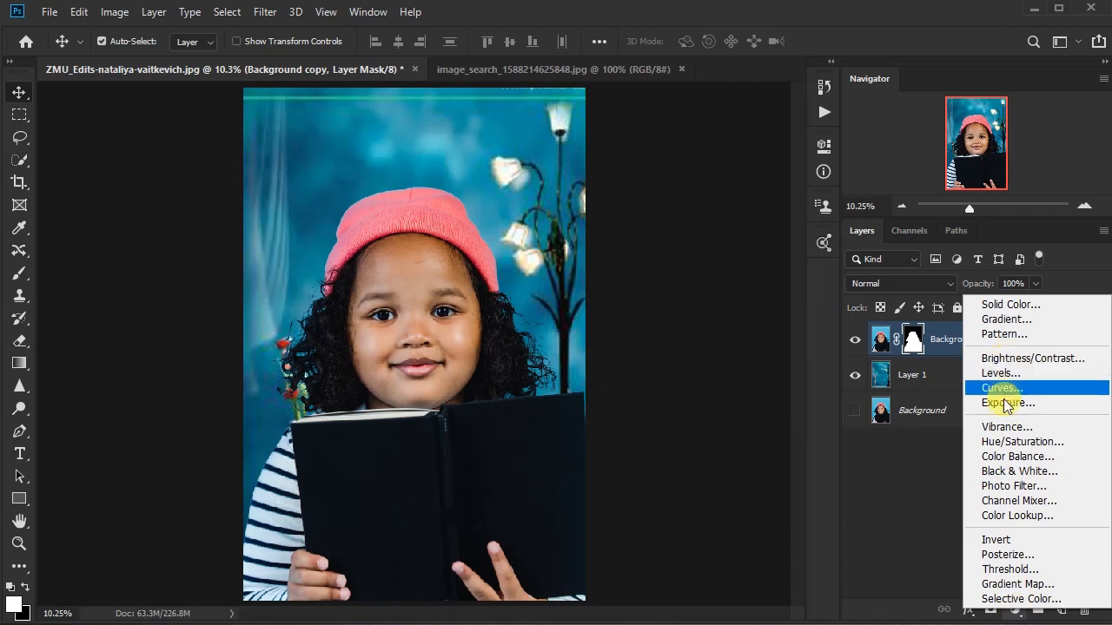
click(1006, 391)
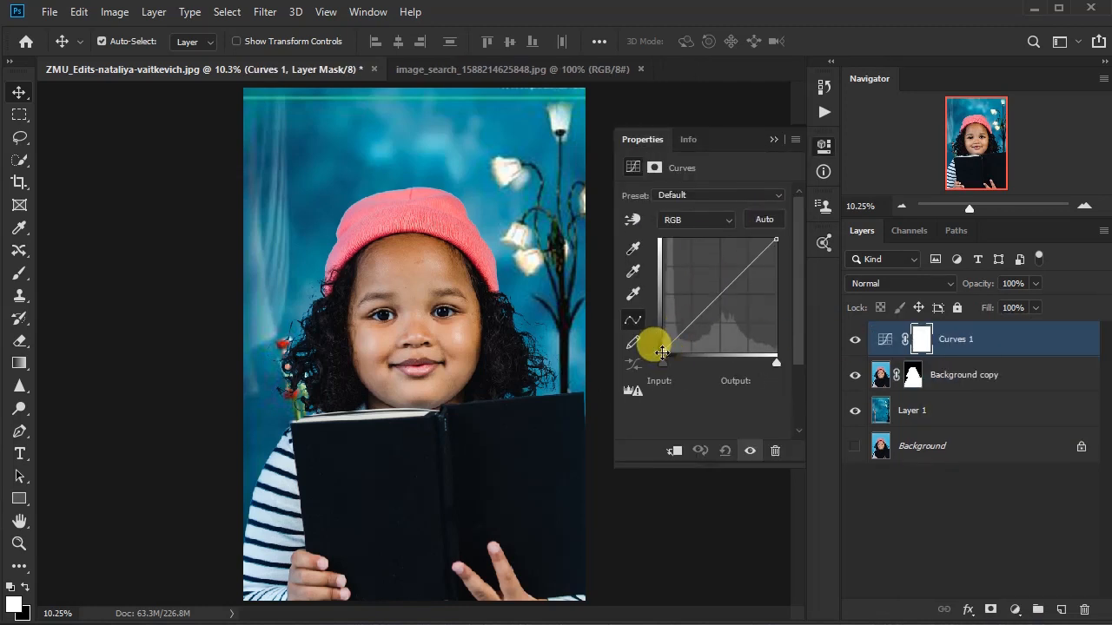
drag(663, 355, 662, 343)
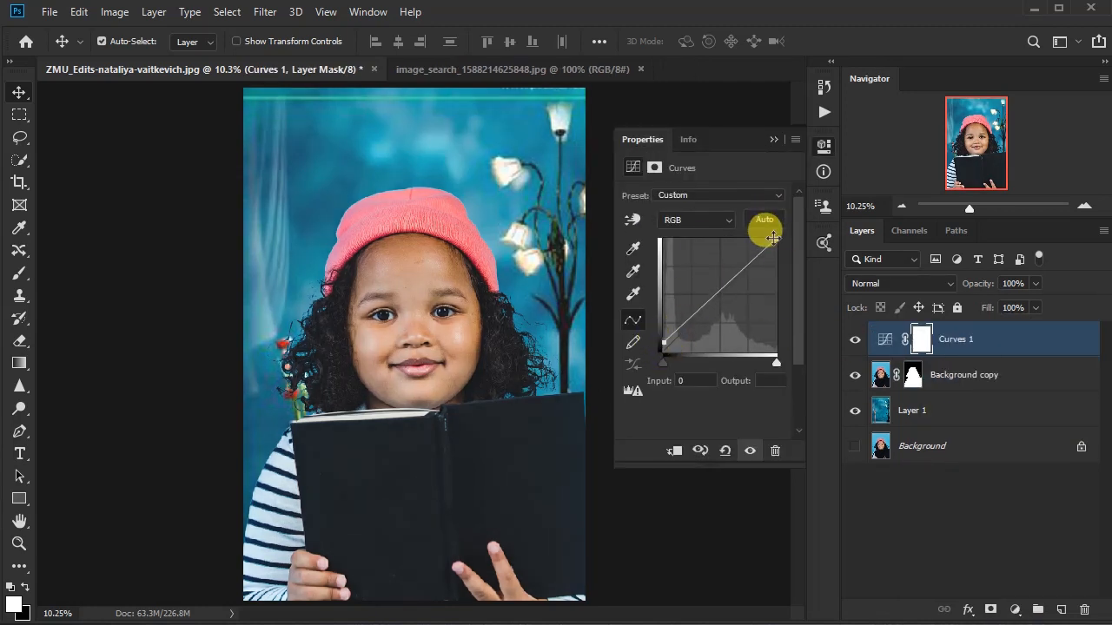
drag(782, 241, 781, 223)
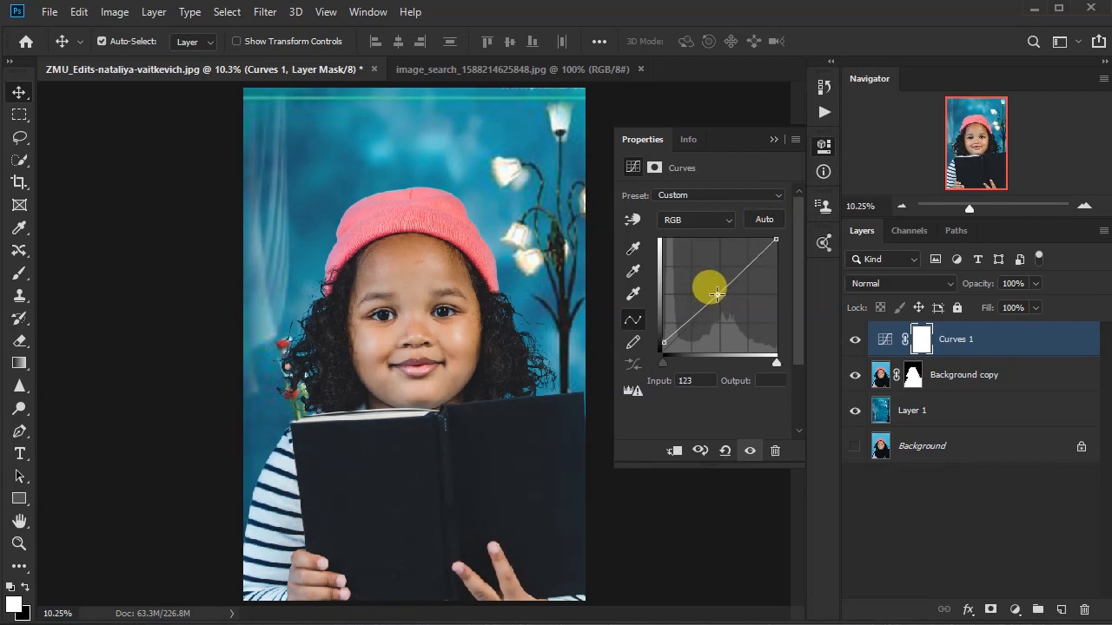
drag(714, 294, 712, 293)
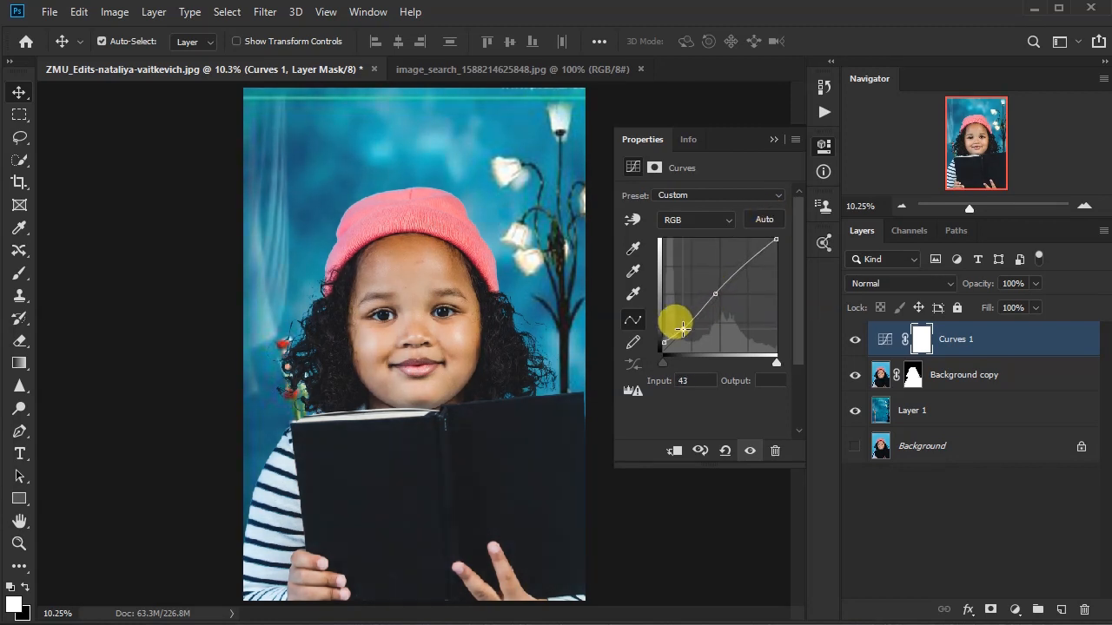
click(775, 140)
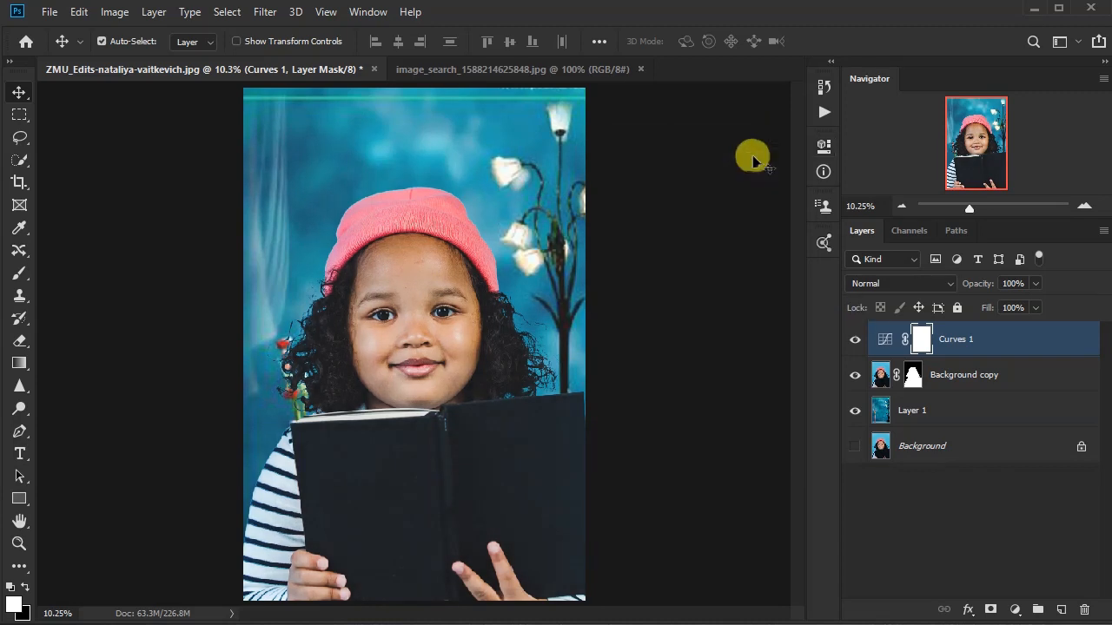
Step: Merge the visible Curves, girl cutout and lamp backdrop layers into one layer, leaving the hidden Background separate
scroll(437, 374, up, 8)
scroll(447, 464, down, 5)
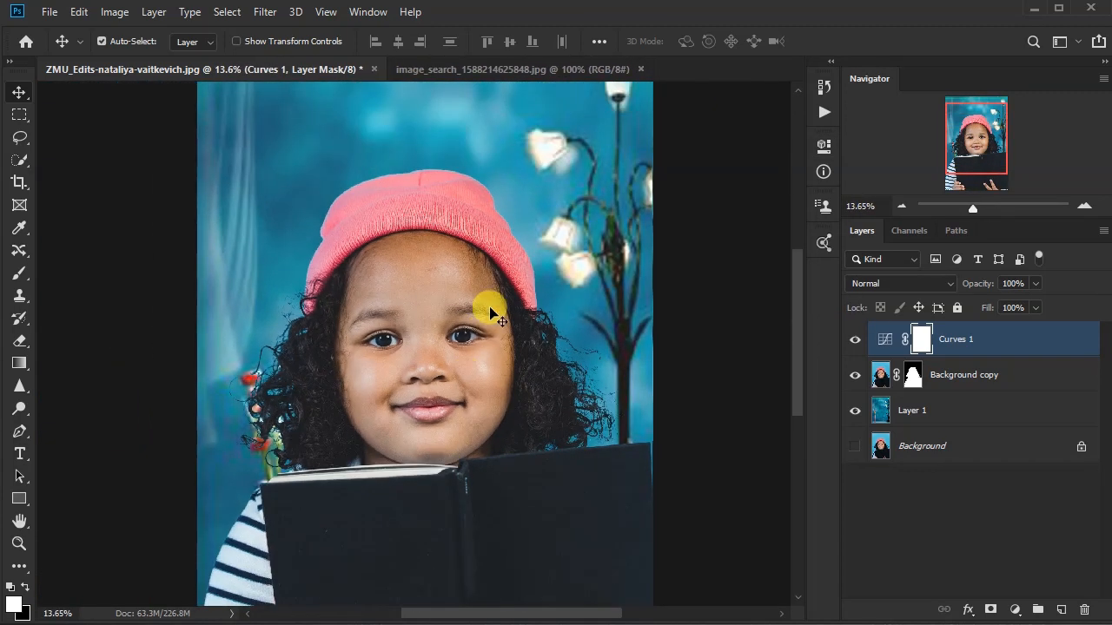
scroll(478, 334, down, 1)
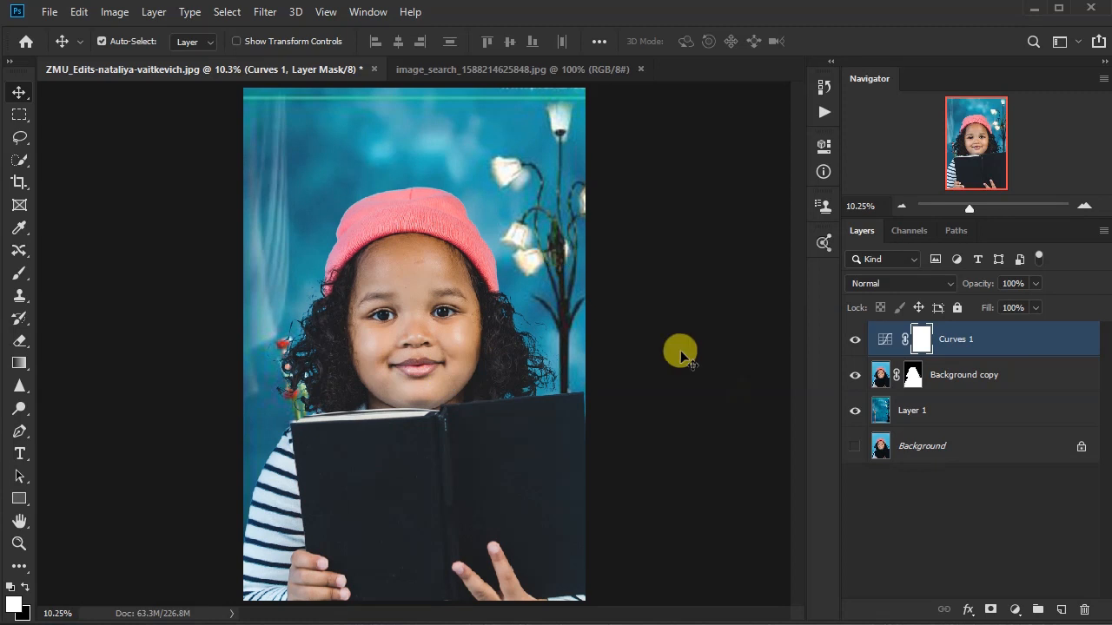
right_click(947, 408)
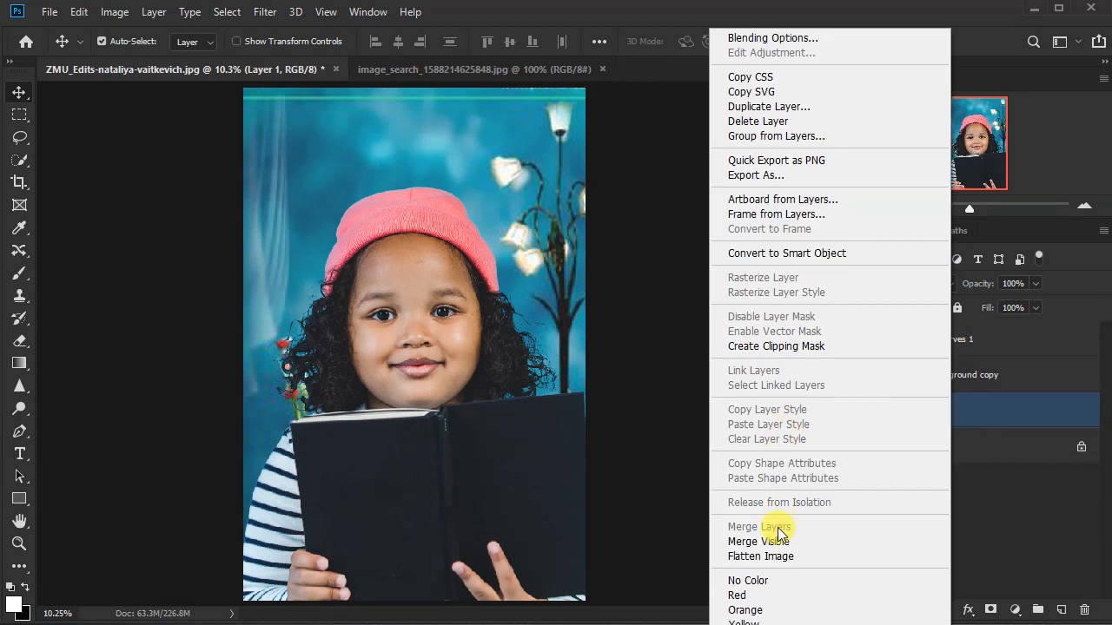
click(780, 542)
Step: Save the composite as a JPEG in the youtube projects folder, appending "a" to the file name, with quality 2 and Progressive format
click(50, 11)
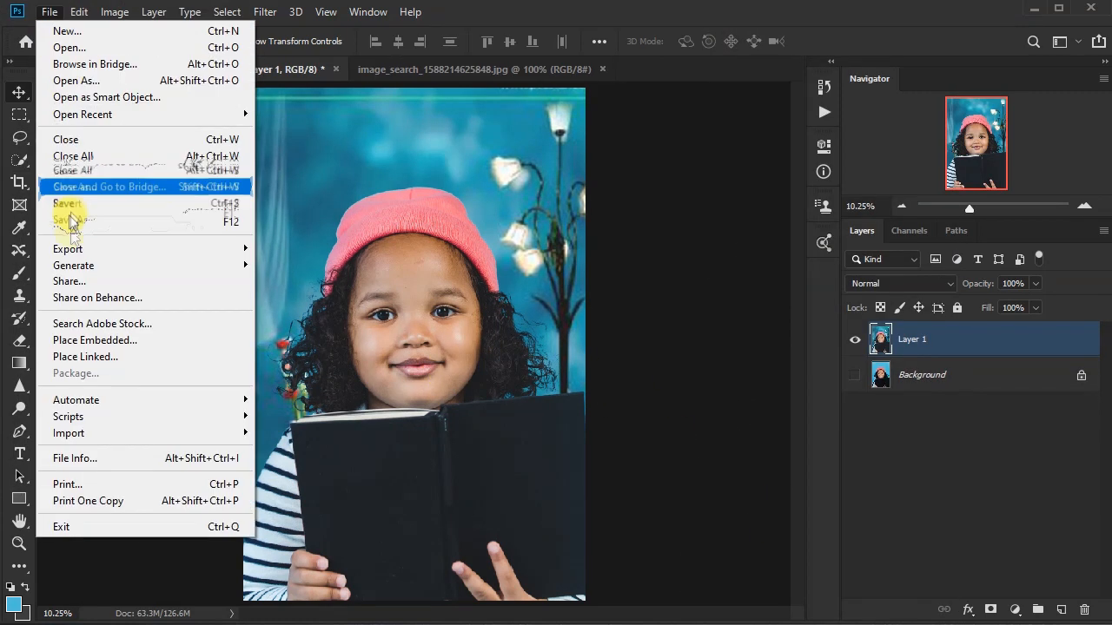
click(103, 210)
click(342, 444)
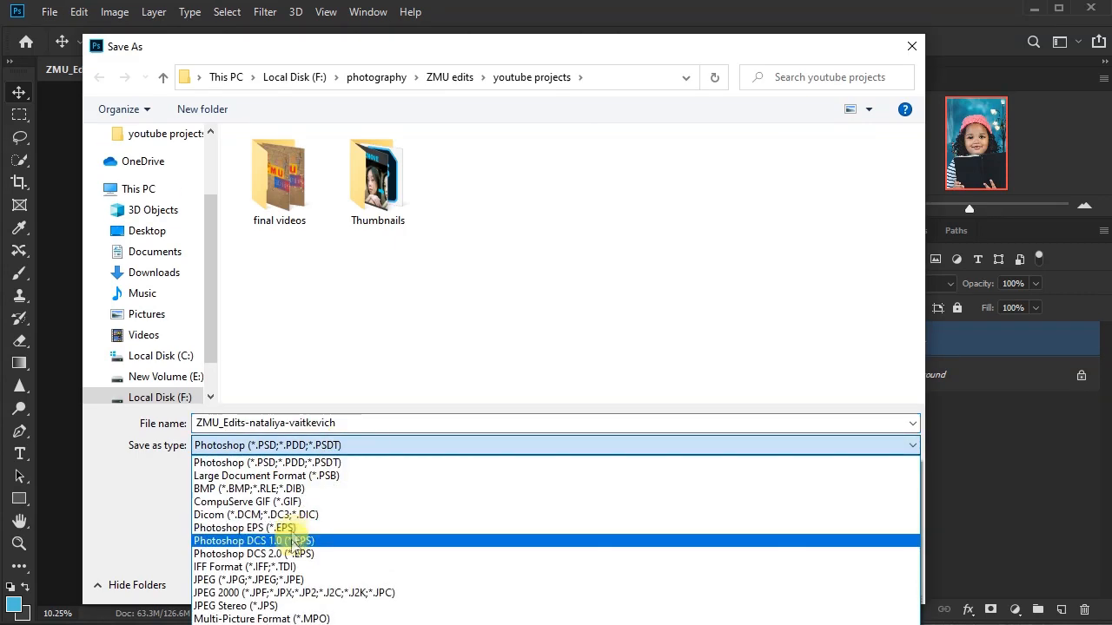
click(276, 605)
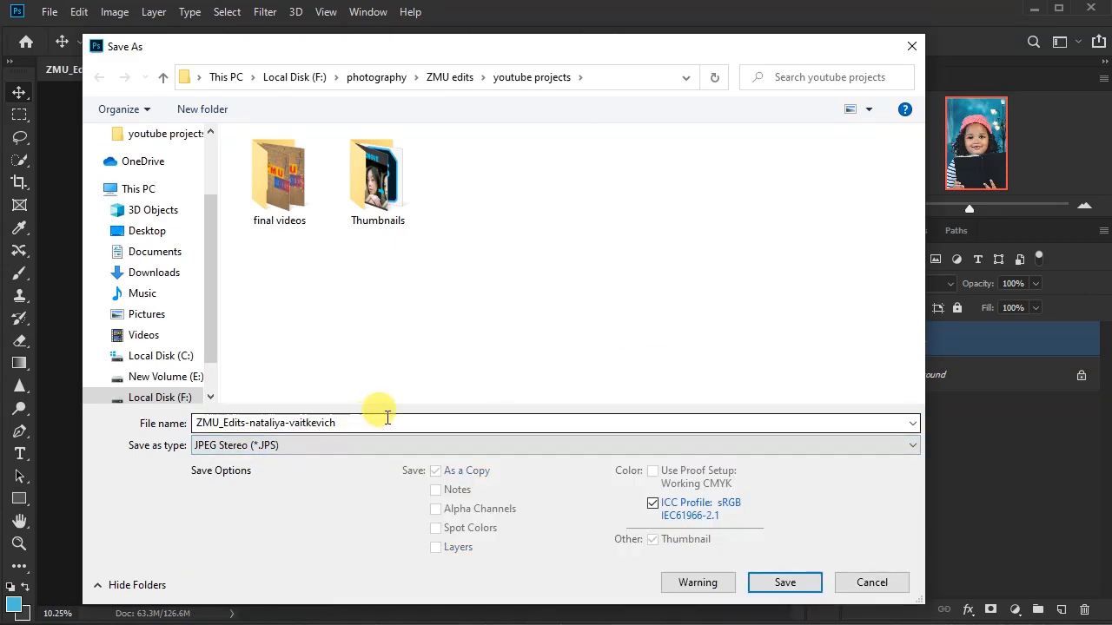
click(292, 445)
click(292, 504)
click(383, 422)
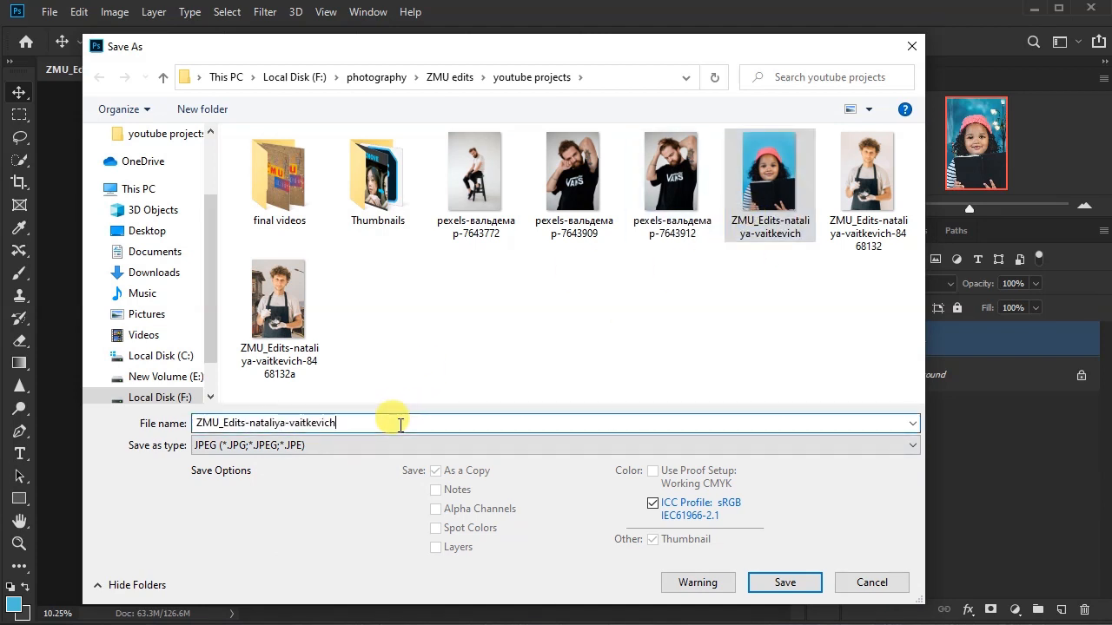
text(a)
click(784, 583)
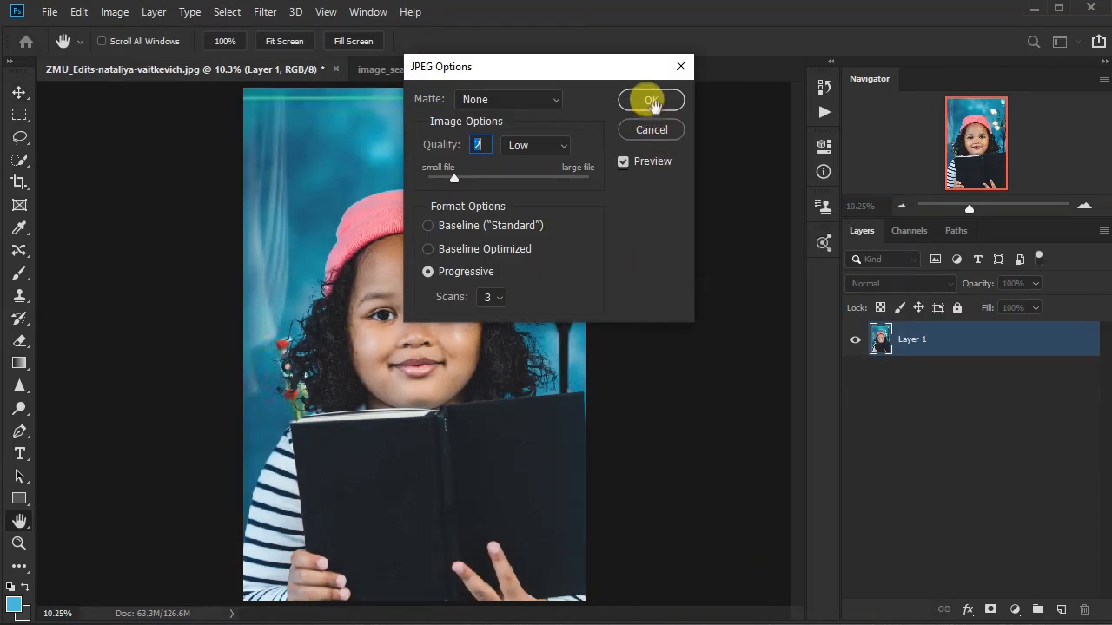
click(651, 101)
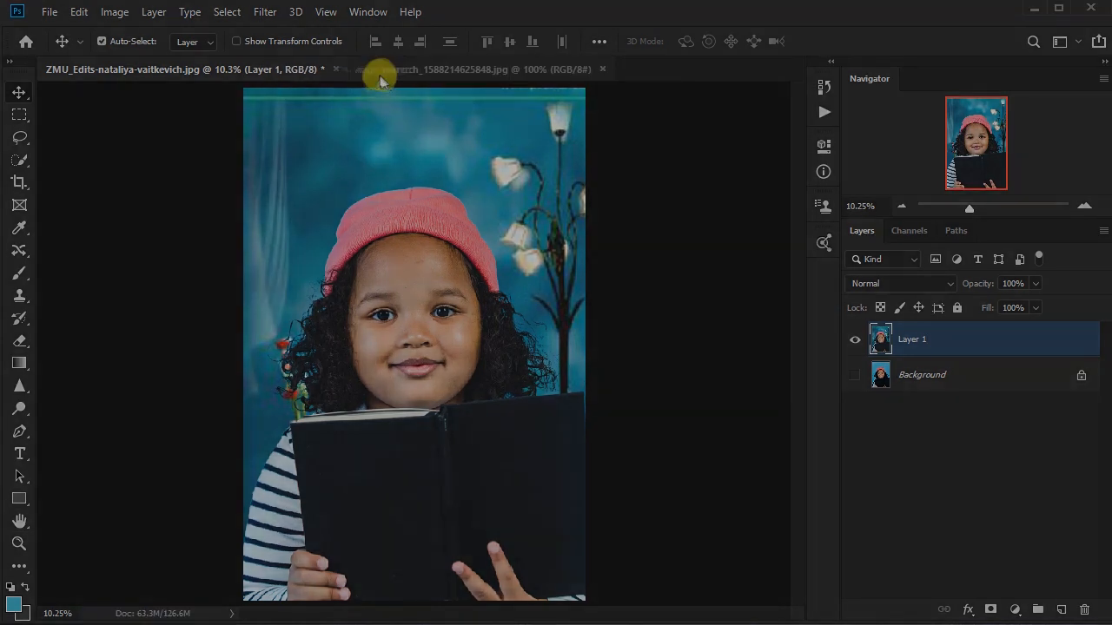